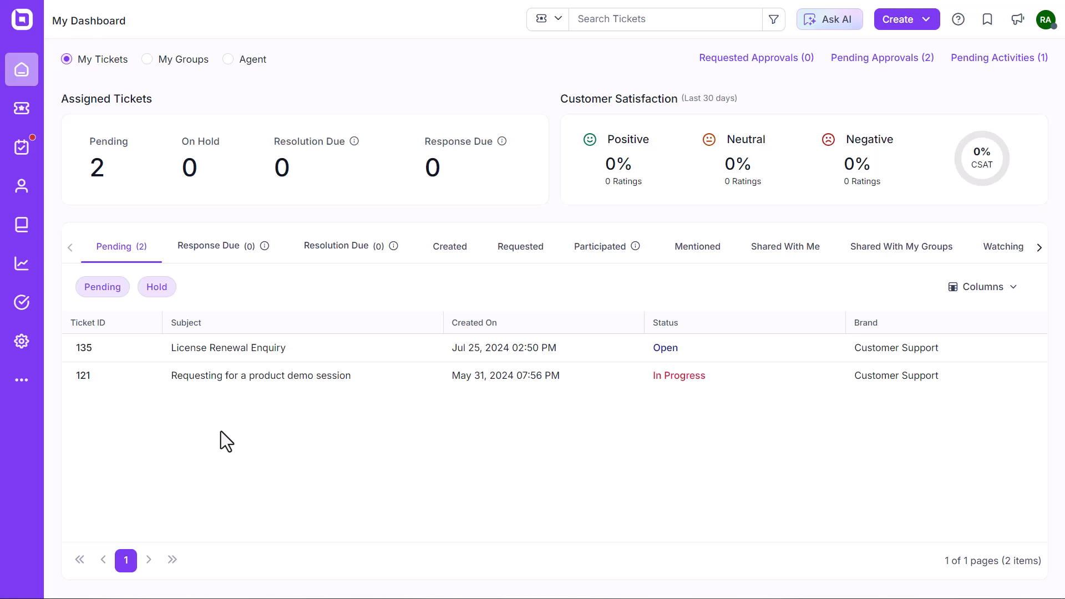
Step: Enable the Chat feature in the admin General settings
left_click(22, 345)
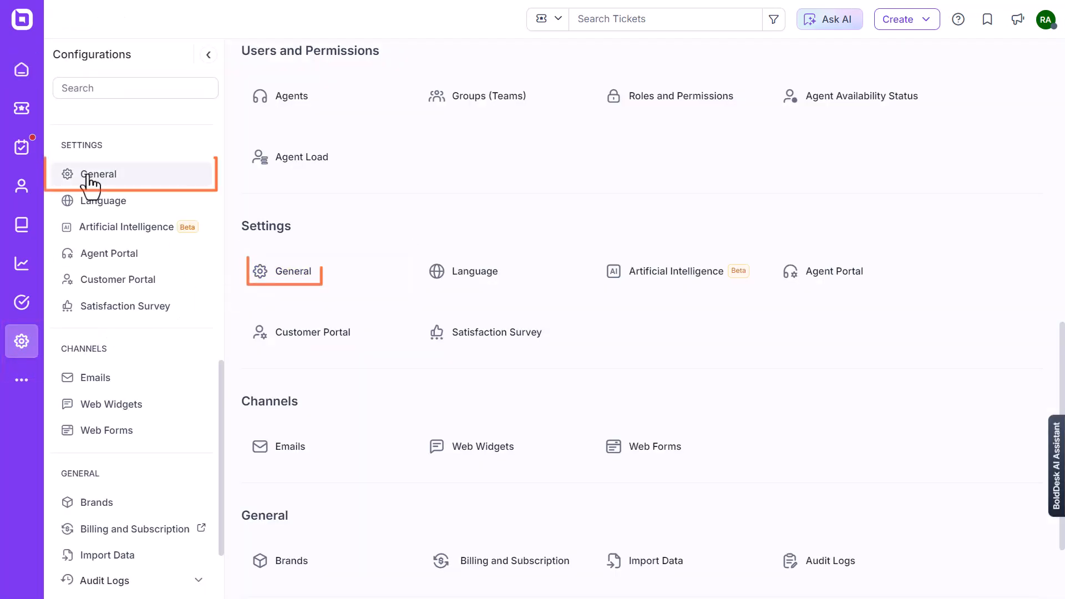
left_click(89, 176)
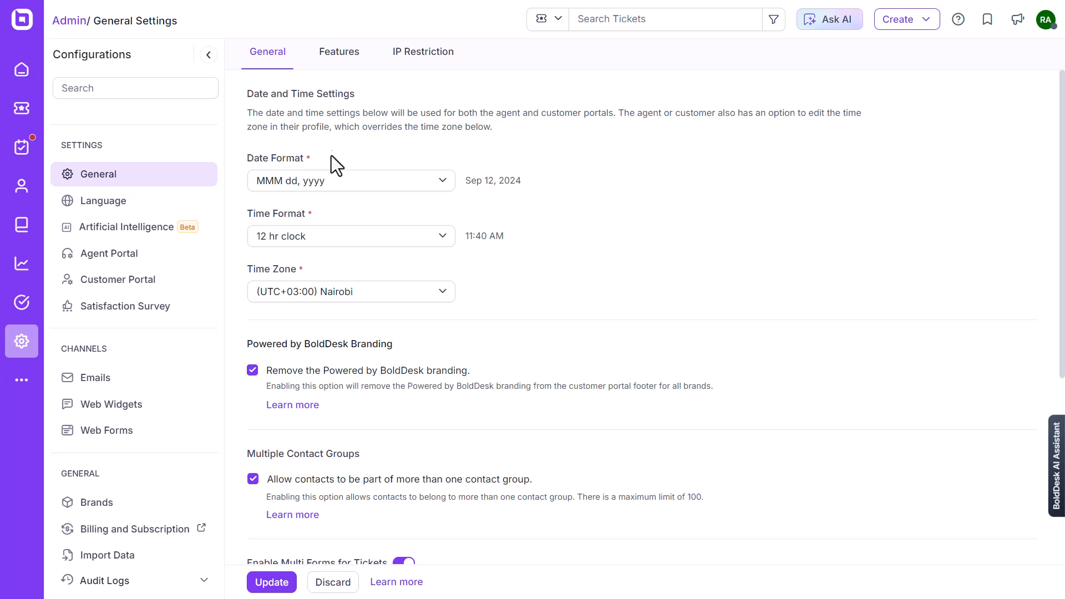
left_click(337, 53)
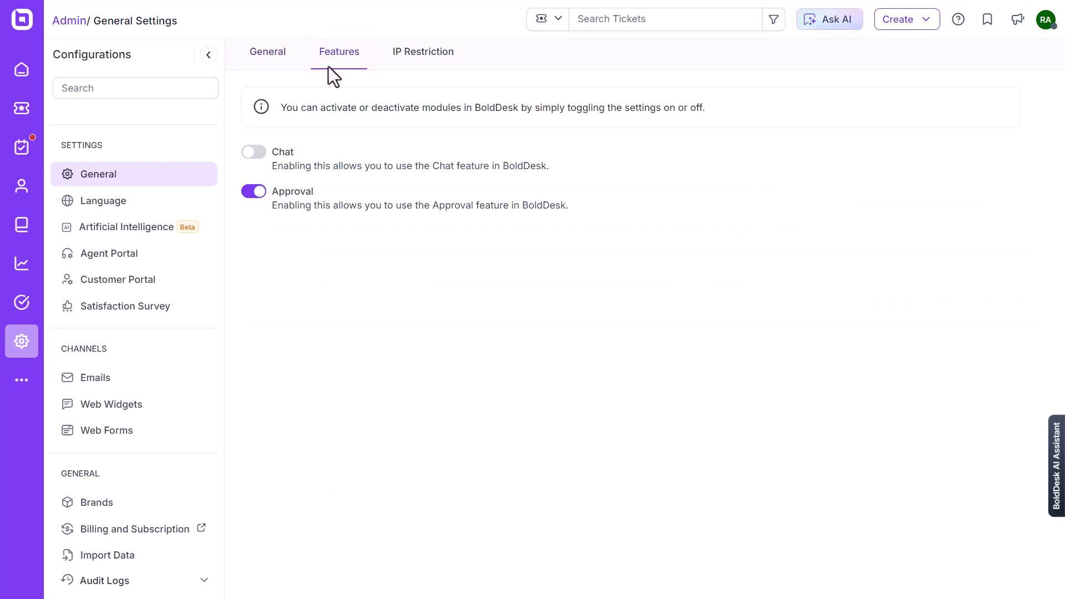
left_click(252, 153)
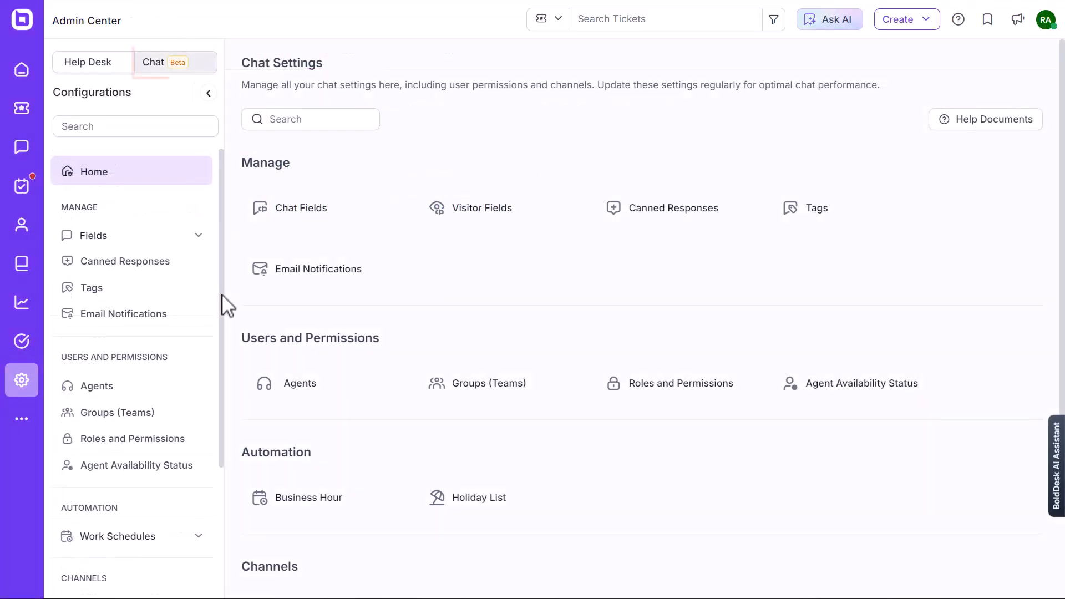
Step: Start adding a new widget in the Live Chat channel of the chat settings
scroll(224, 305, "down", 3)
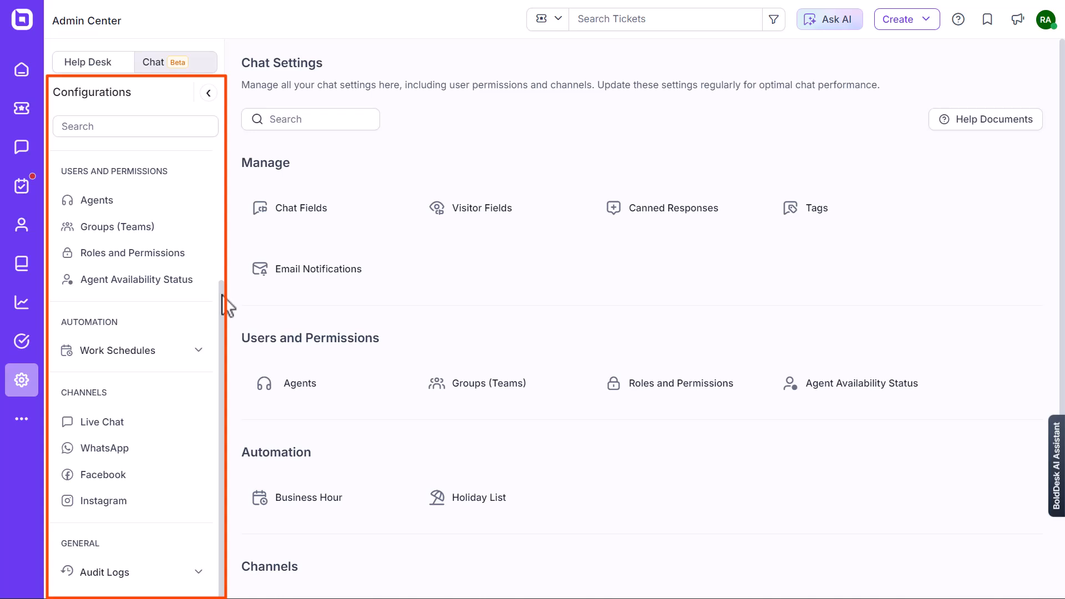
scroll(223, 297, "up", 3)
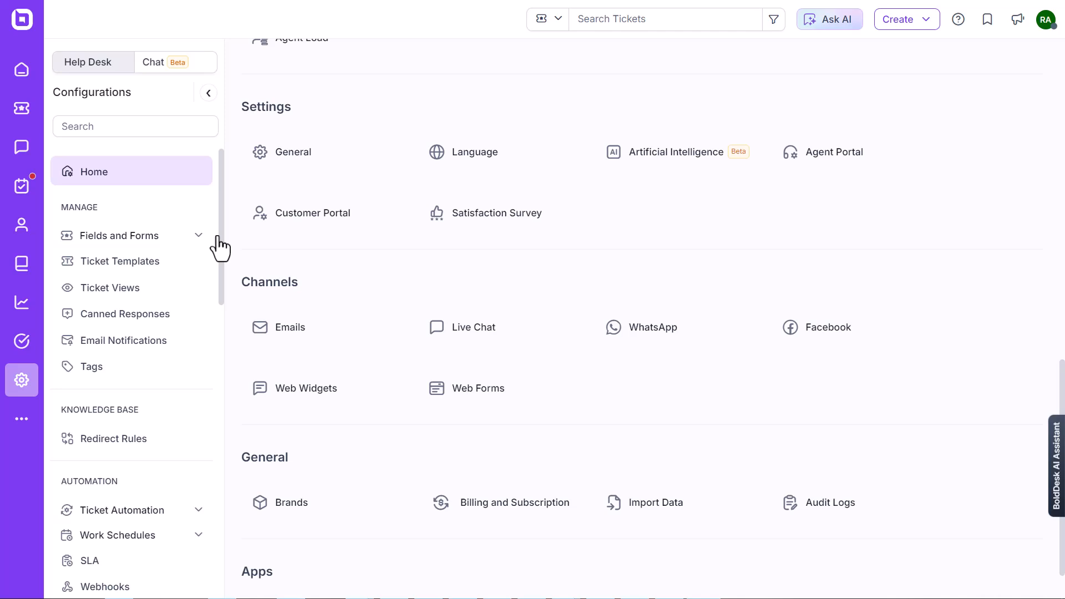
left_click(159, 64)
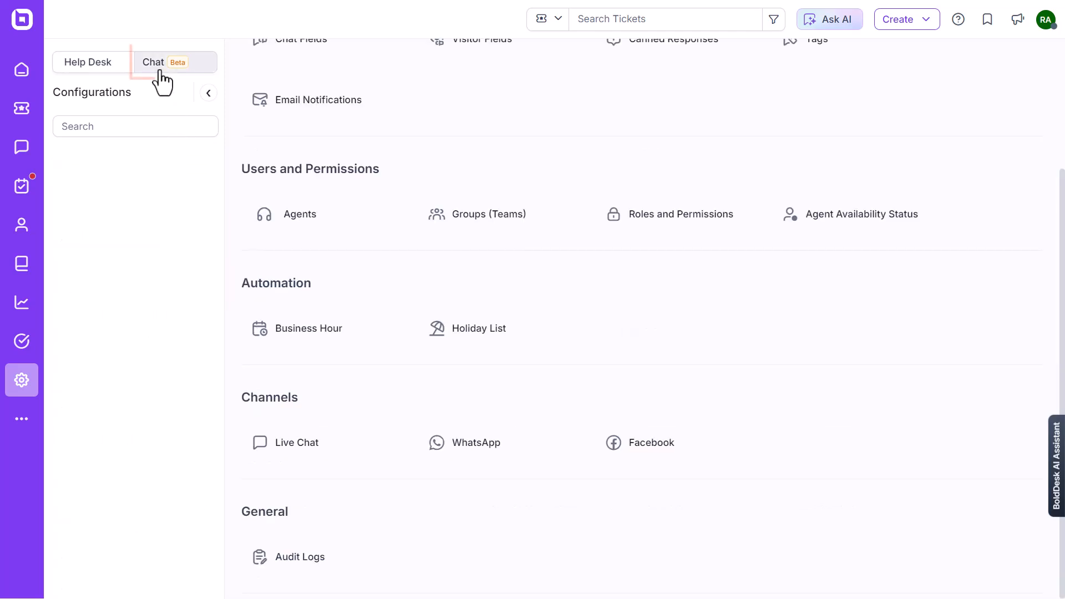
scroll(220, 205, "down", 3)
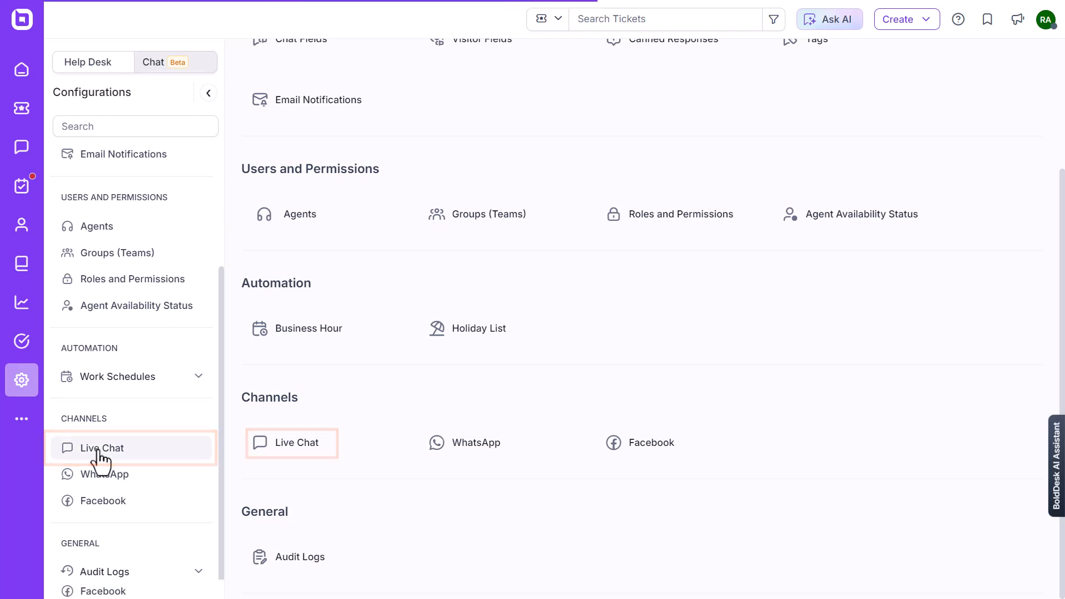
left_click(97, 451)
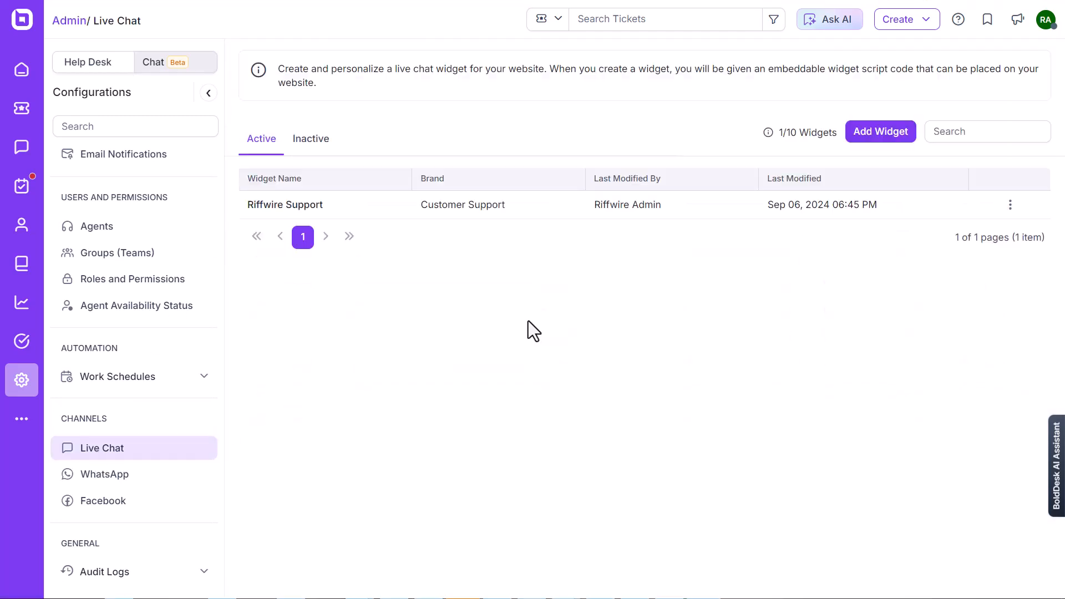
left_click(878, 135)
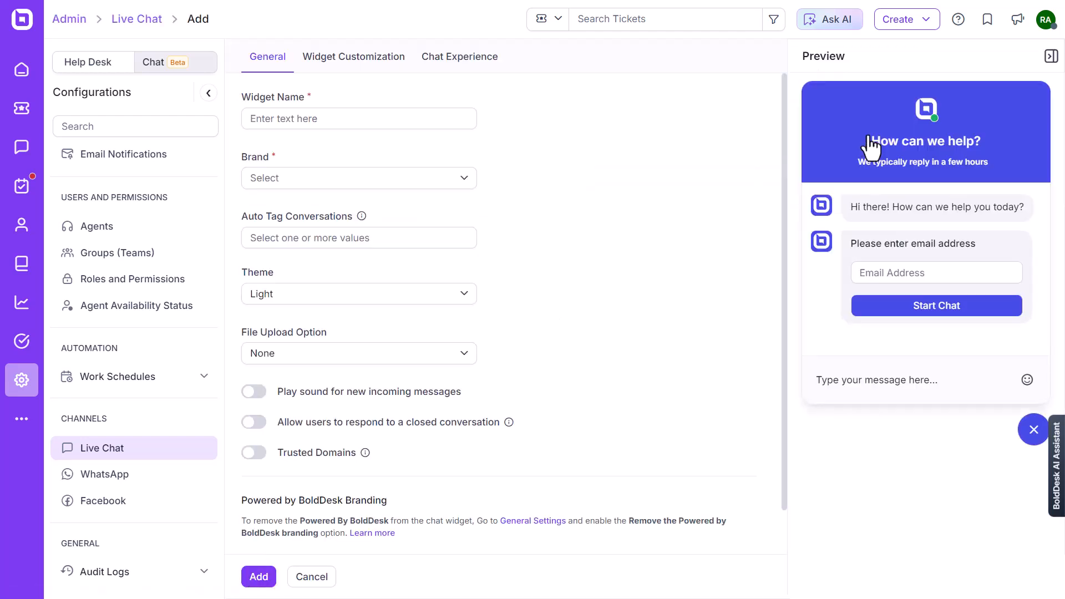
Step: Name the widget "GourmetGoods Customer Support" and assign it to the GourmetGoods brand
left_click(272, 119)
type("GourmetGood")
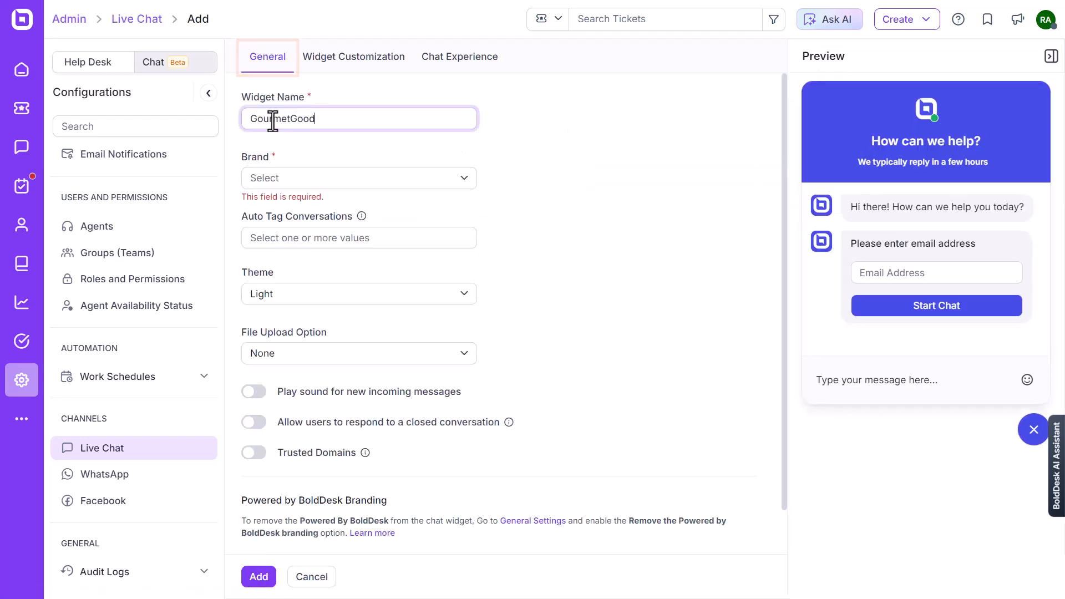
type("s Customer Support")
left_click(464, 181)
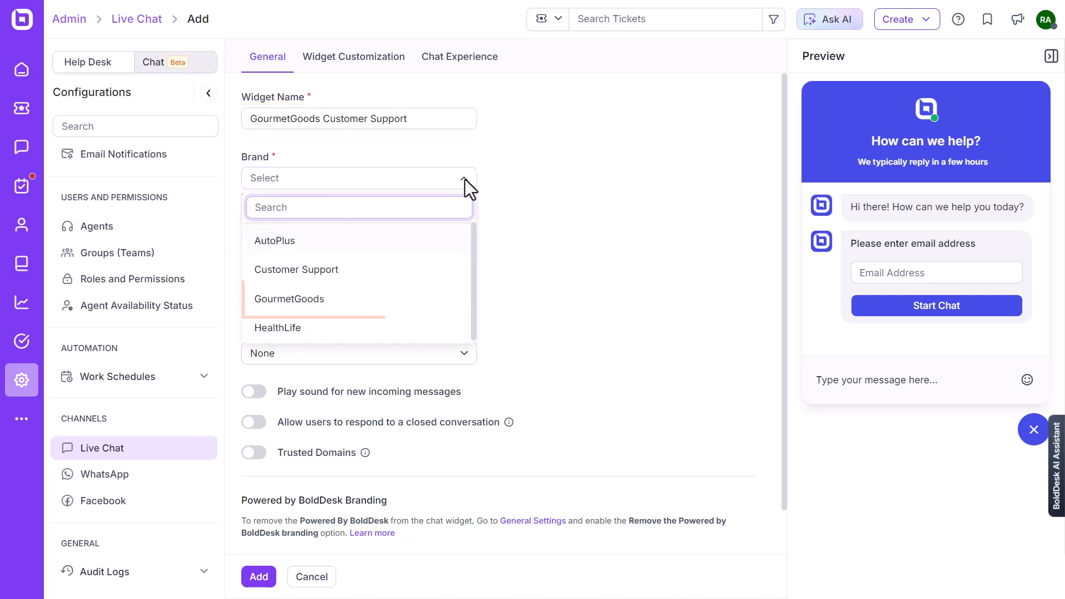
left_click(289, 302)
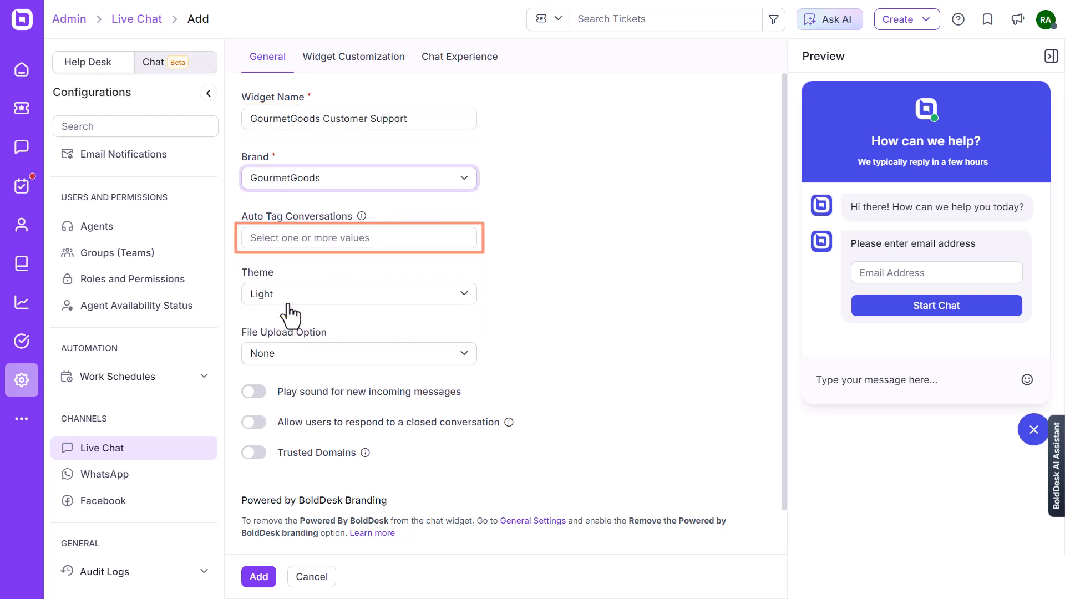
Step: Auto-tag the widget's conversations with "query" and choose the Light theme
left_click(284, 239)
type("query")
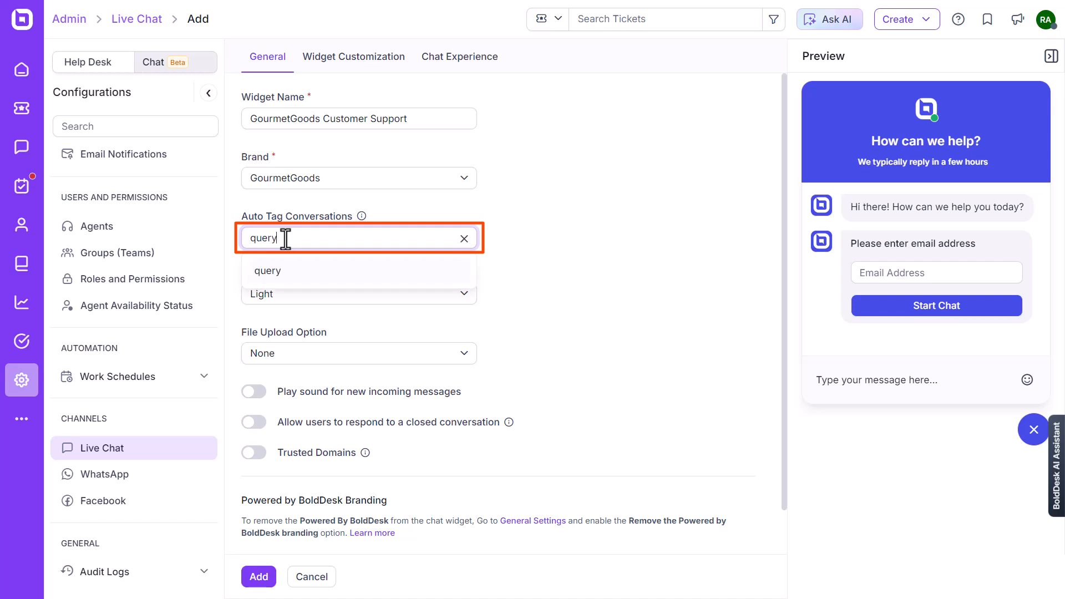
left_click(289, 278)
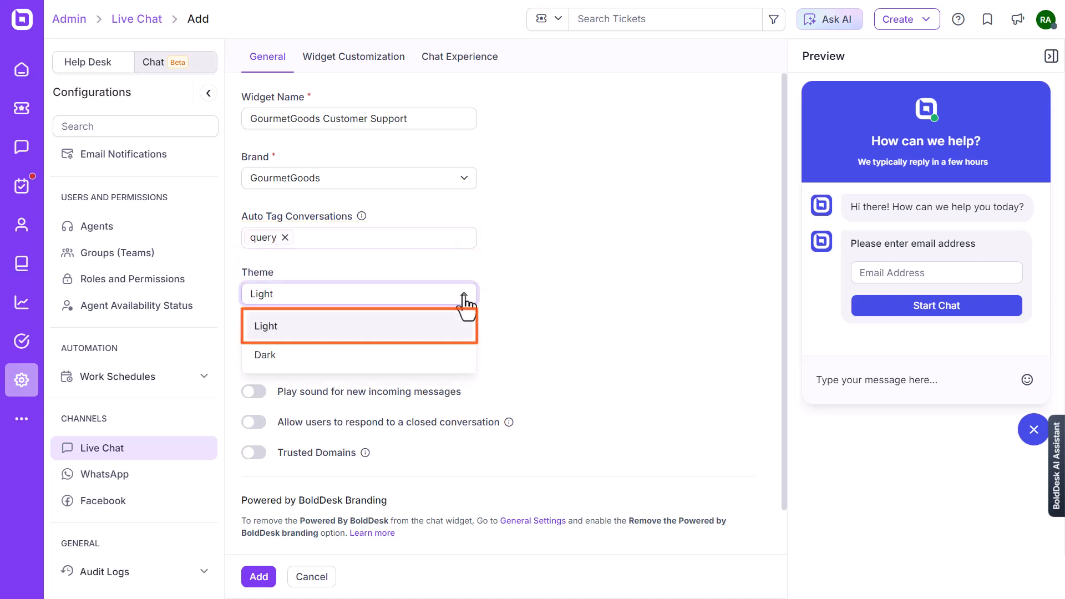
left_click(277, 332)
Step: Set the file upload option to Single file, and enable the incoming message sound and user responses to closed conversations
left_click(441, 355)
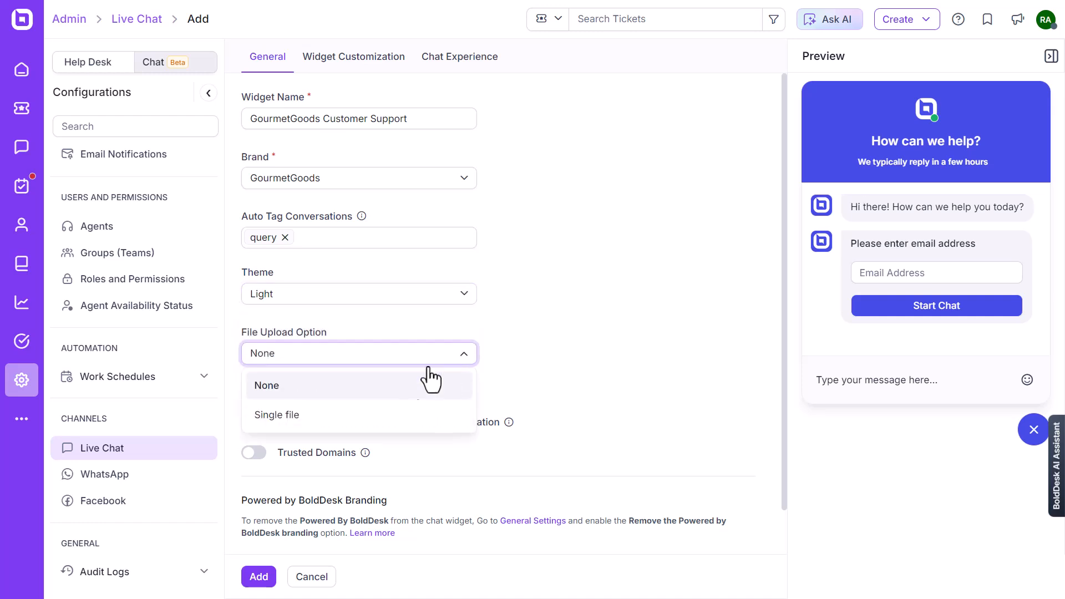
left_click(279, 416)
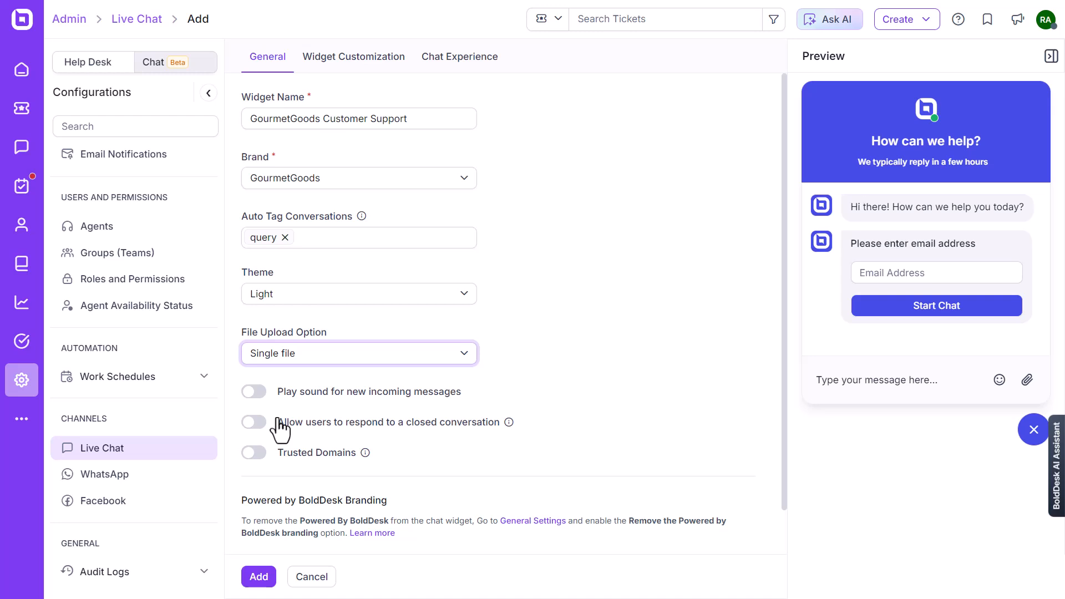
left_click(255, 395)
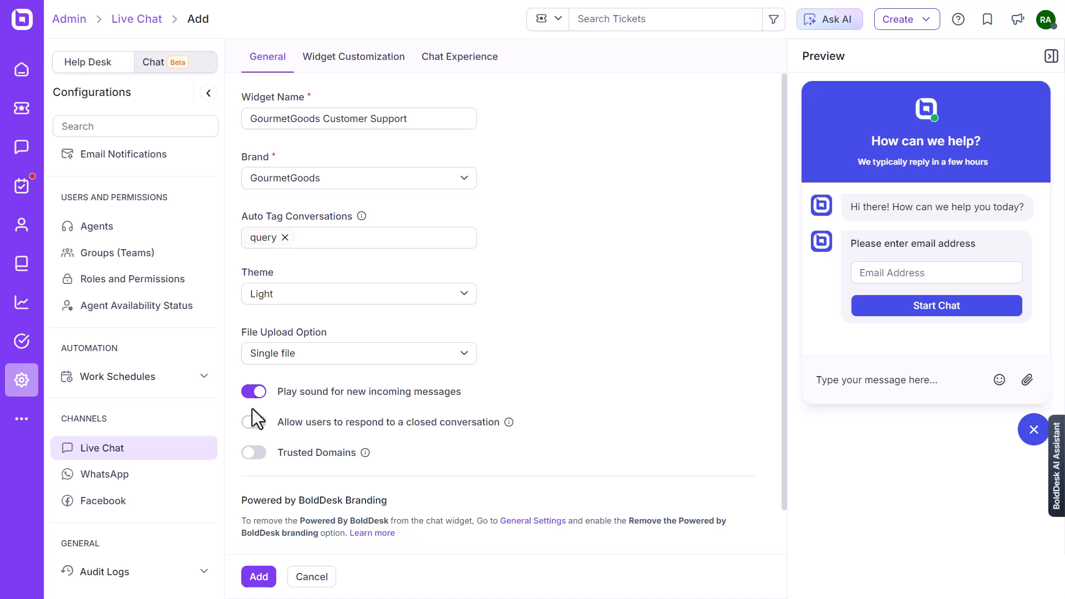
left_click(250, 424)
left_click(250, 455)
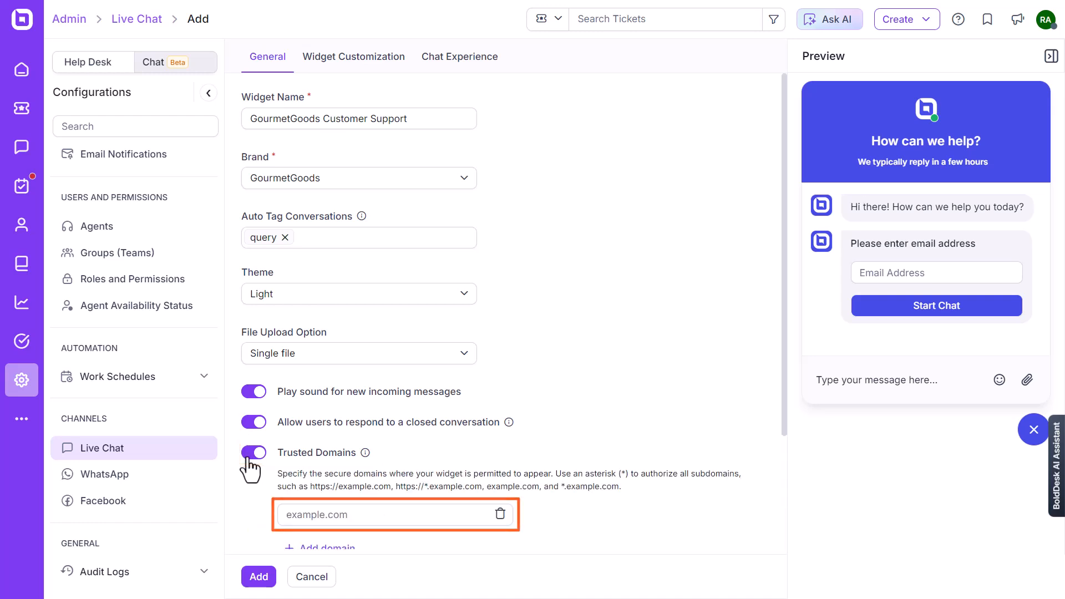
scroll(251, 469, "down", 2)
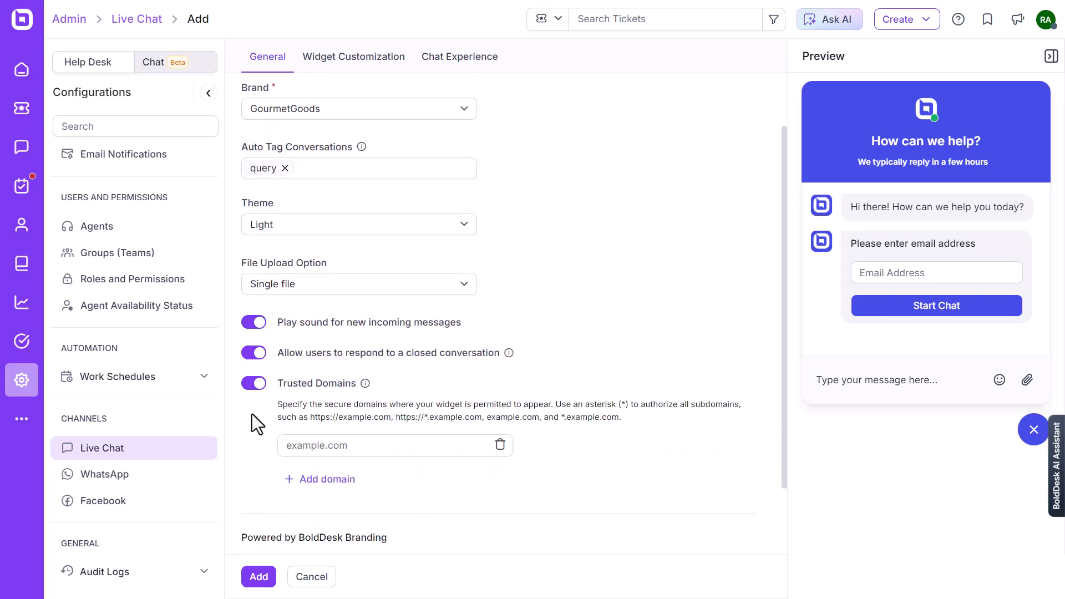
left_click(254, 384)
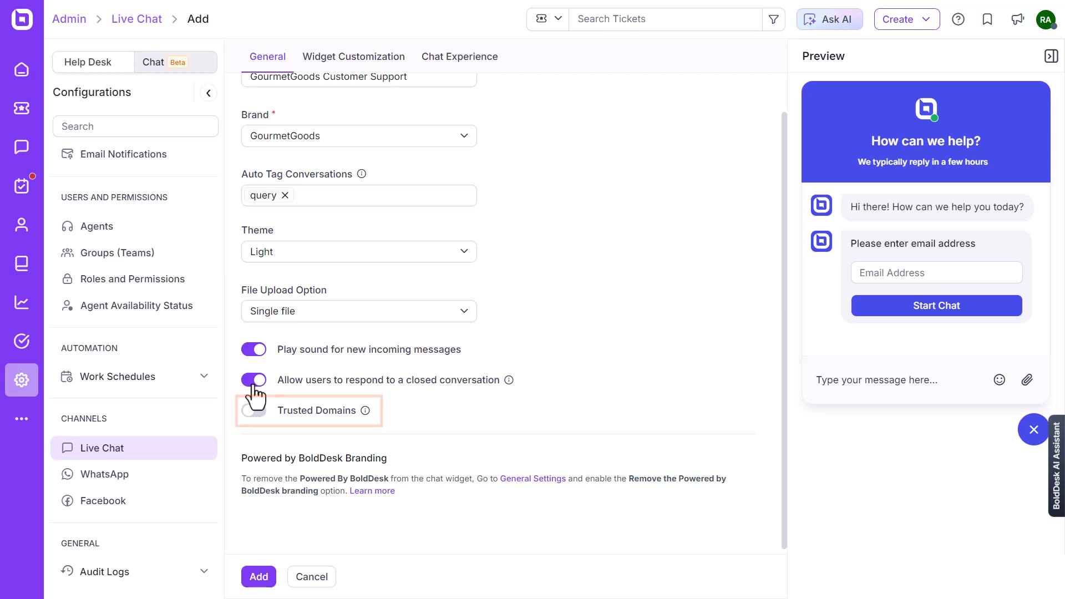
Step: Open the Widget Appearance settings for the new widget's customization
left_click(344, 64)
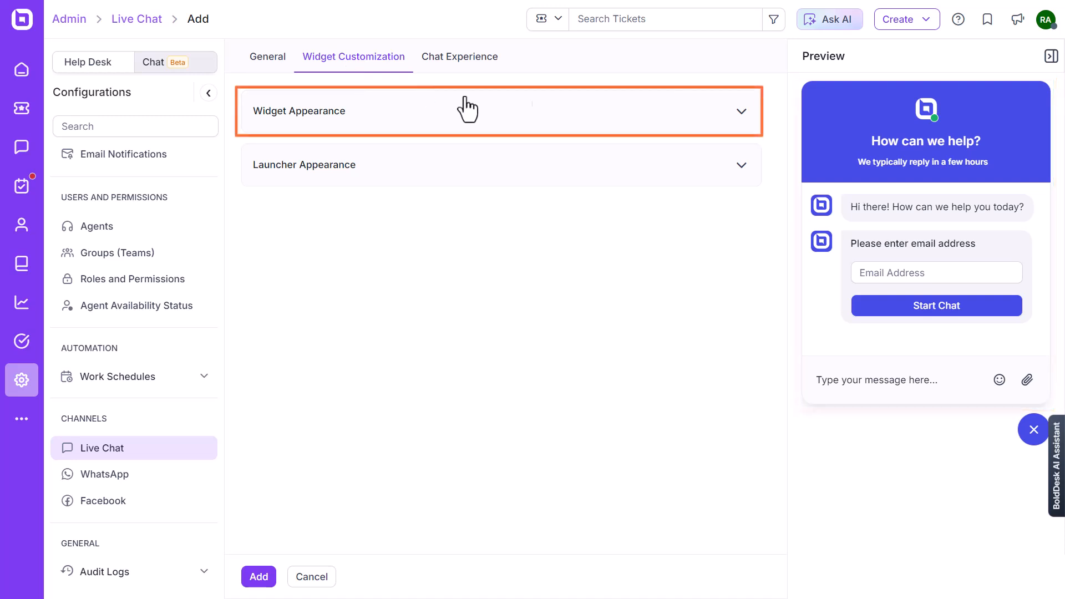
left_click(742, 113)
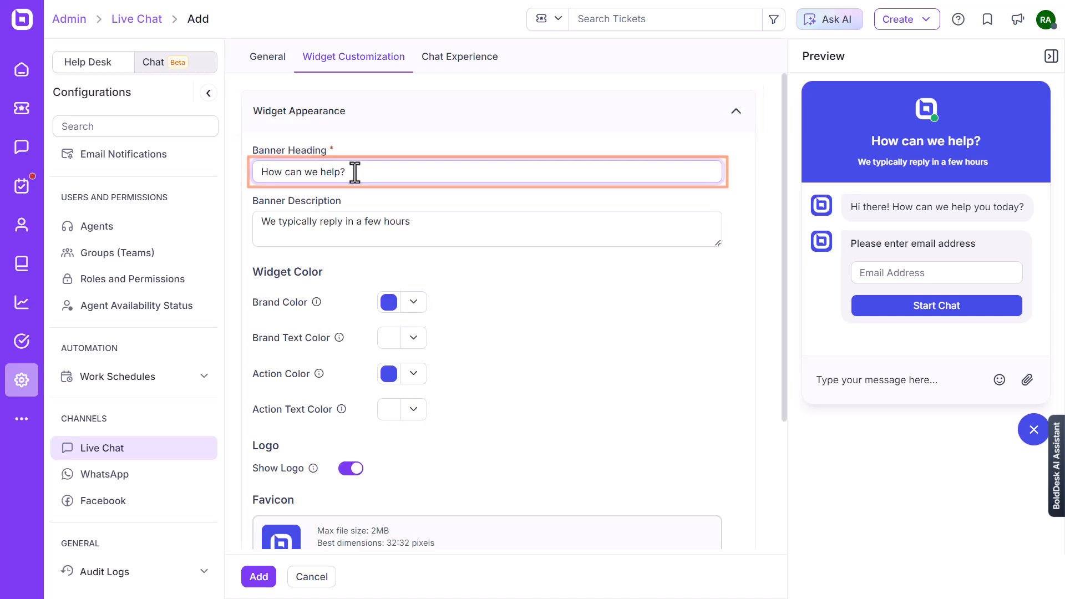
left_click(416, 224)
left_click(412, 304)
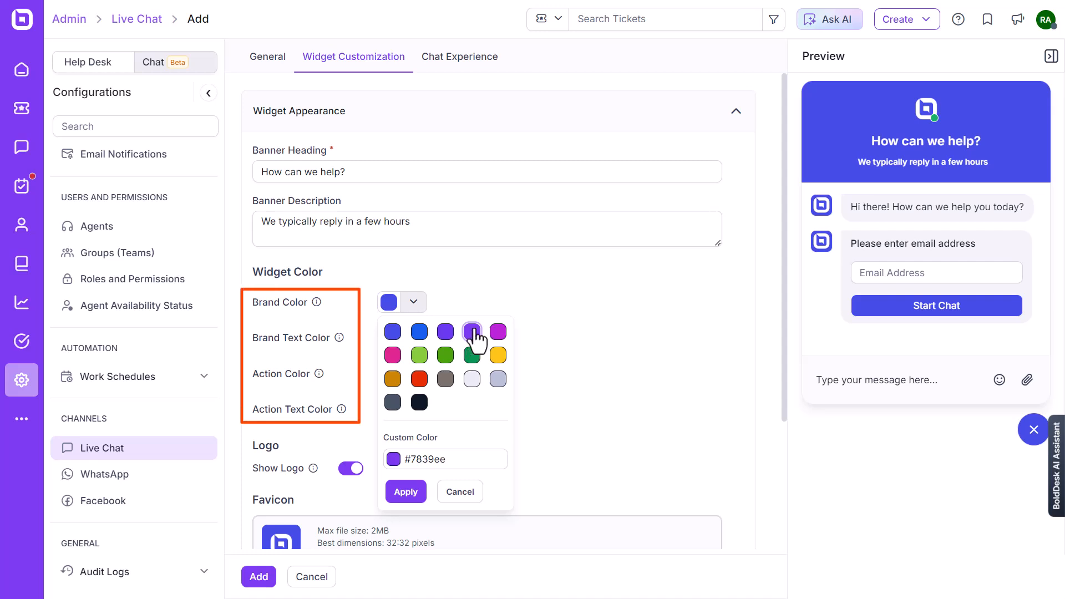
left_click(414, 339)
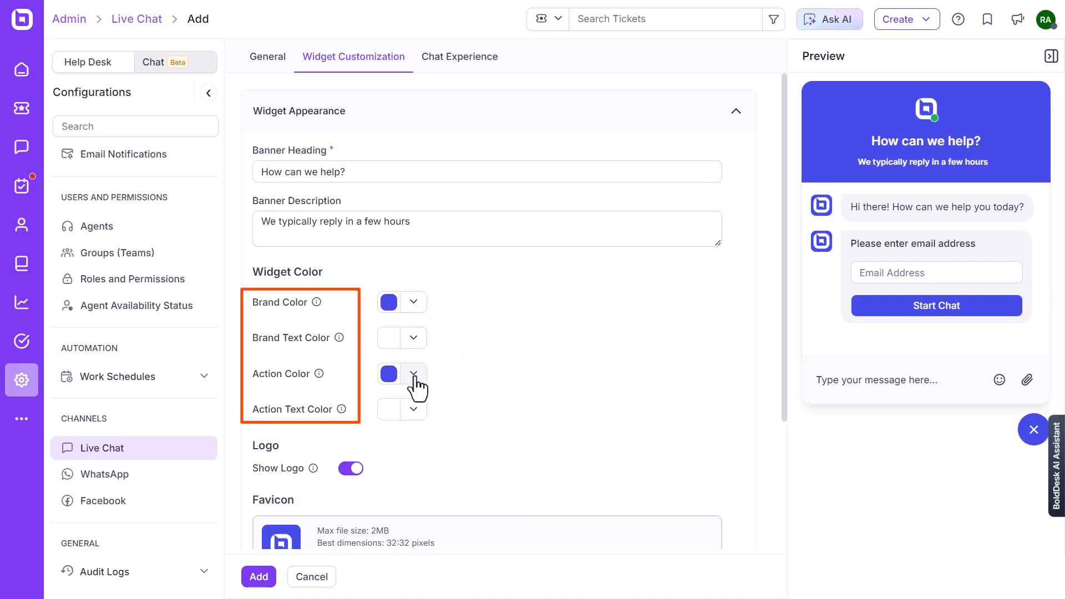
left_click(414, 375)
left_click(434, 380)
Step: Set the widget's action text color to black, and switch Show Logo off and back on
left_click(413, 409)
left_click(393, 440)
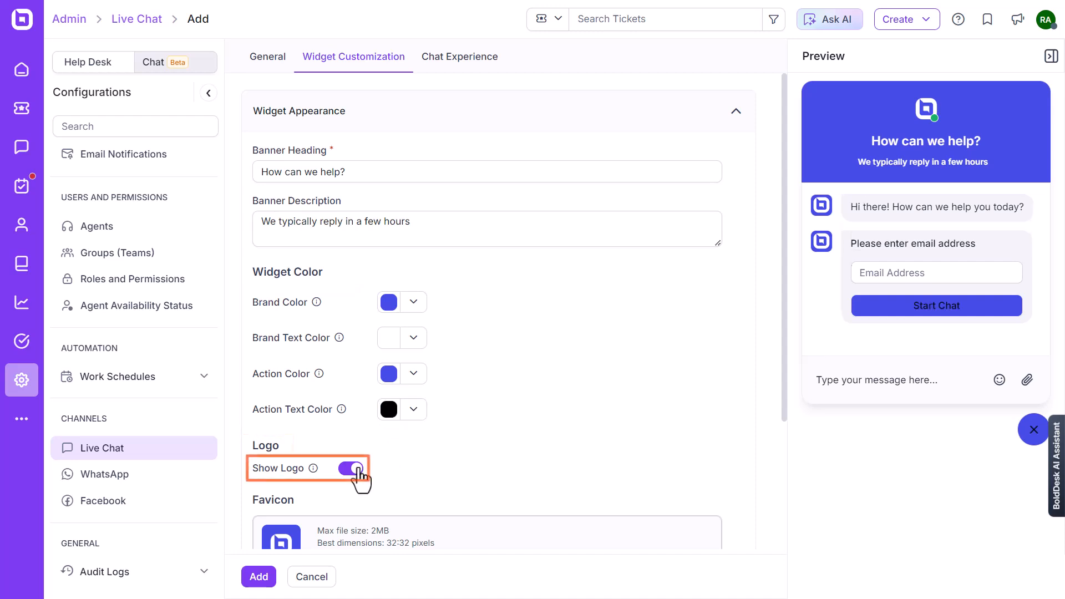
left_click(358, 470)
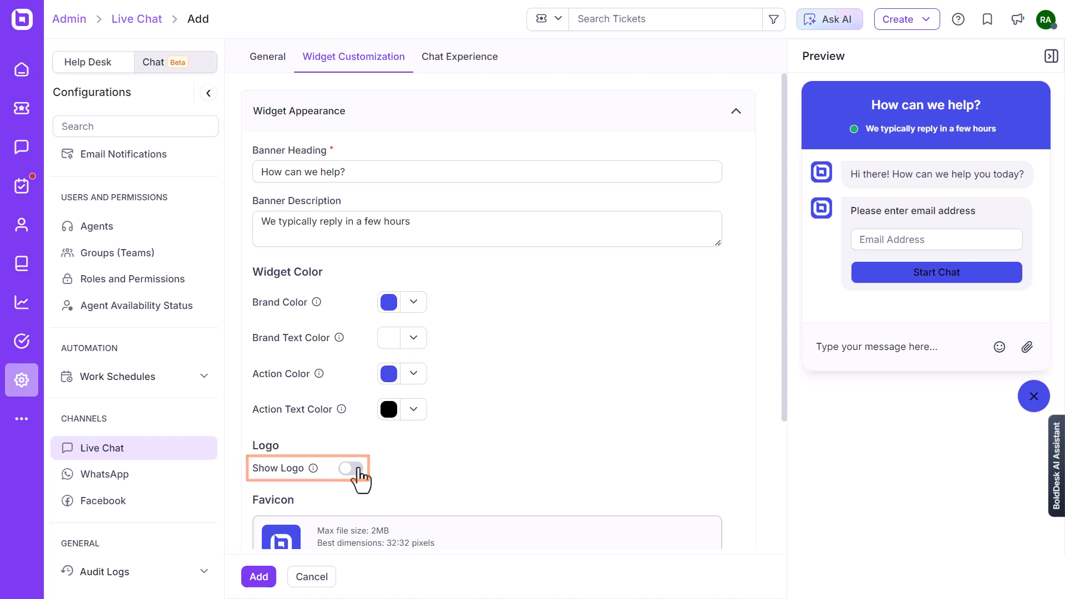
left_click(355, 470)
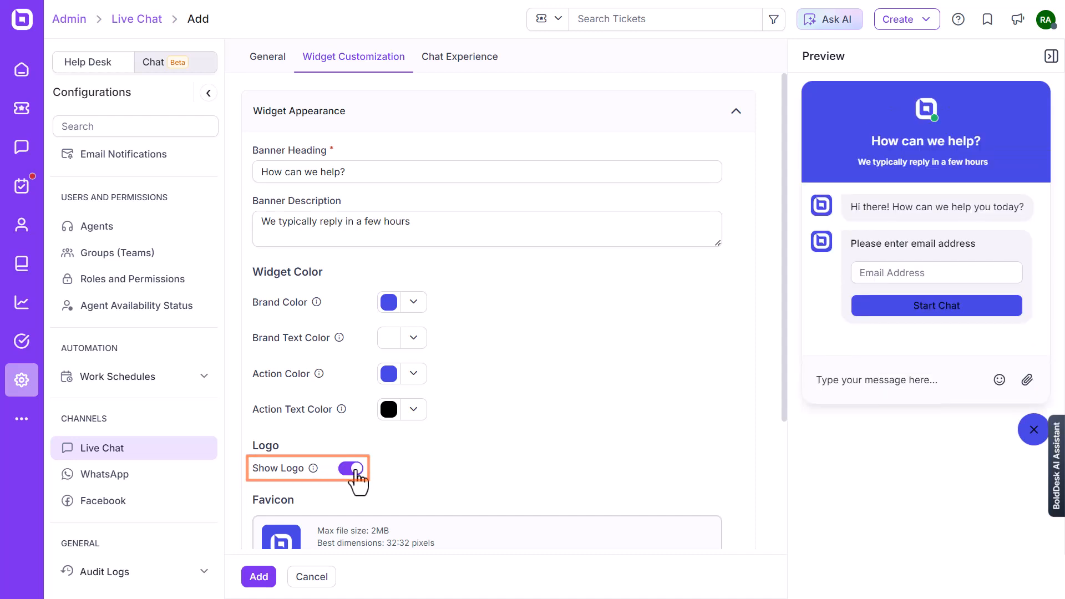
Step: In the Launcher Appearance settings, try the Bottom Left button position and return it to Bottom Right
scroll(358, 471, "down", 1)
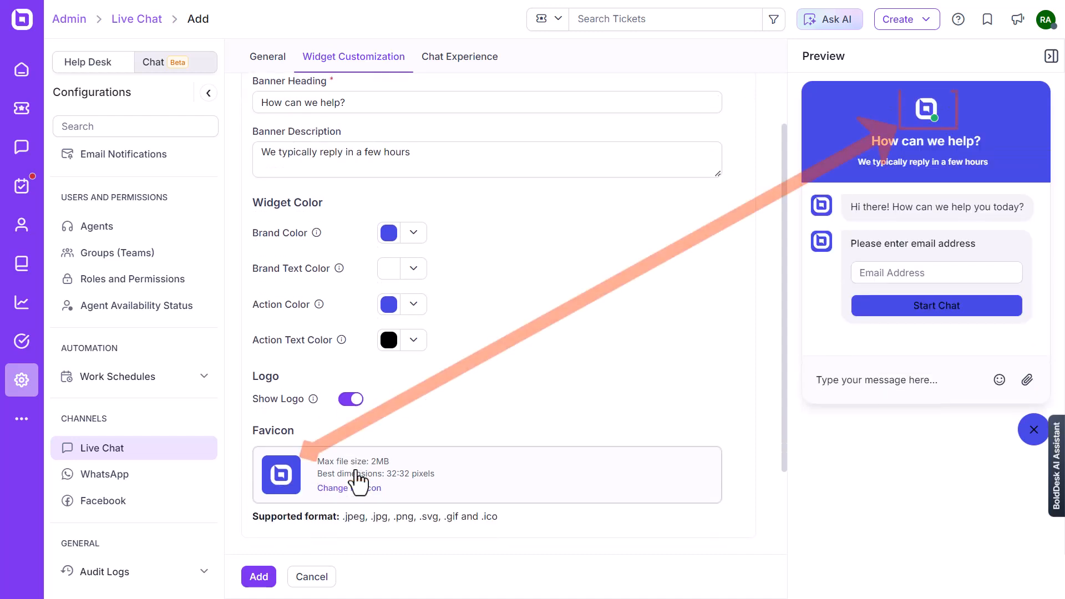
scroll(355, 469, "down", 2)
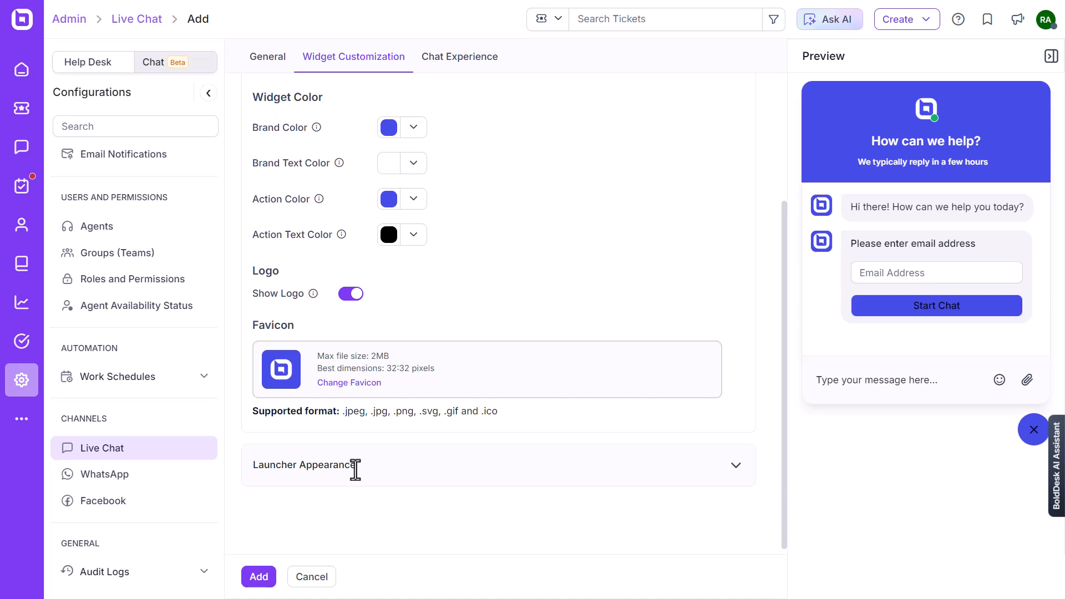
left_click(736, 469)
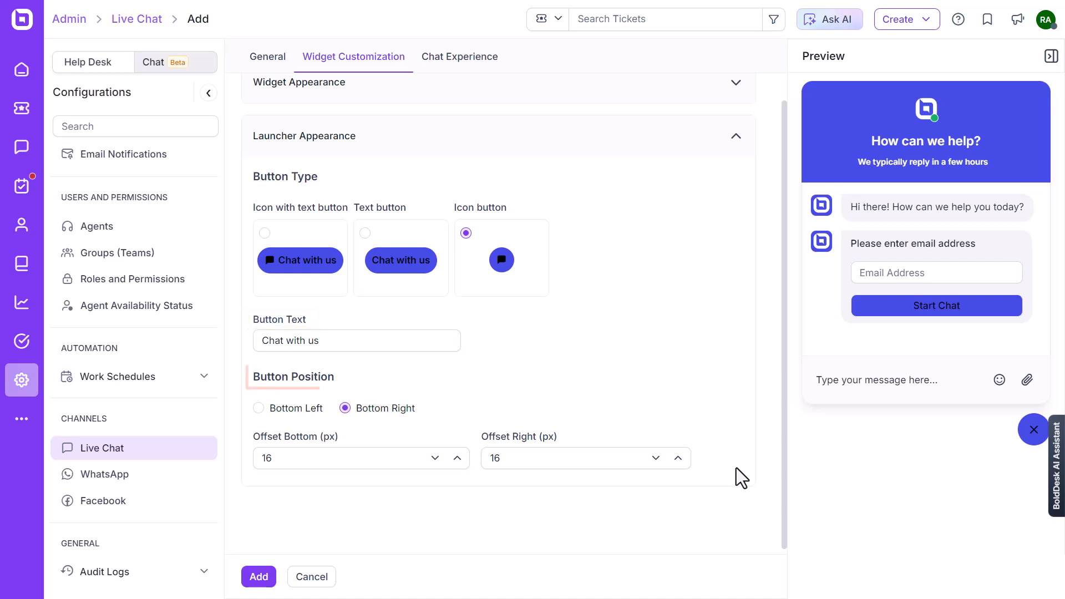
left_click(258, 411)
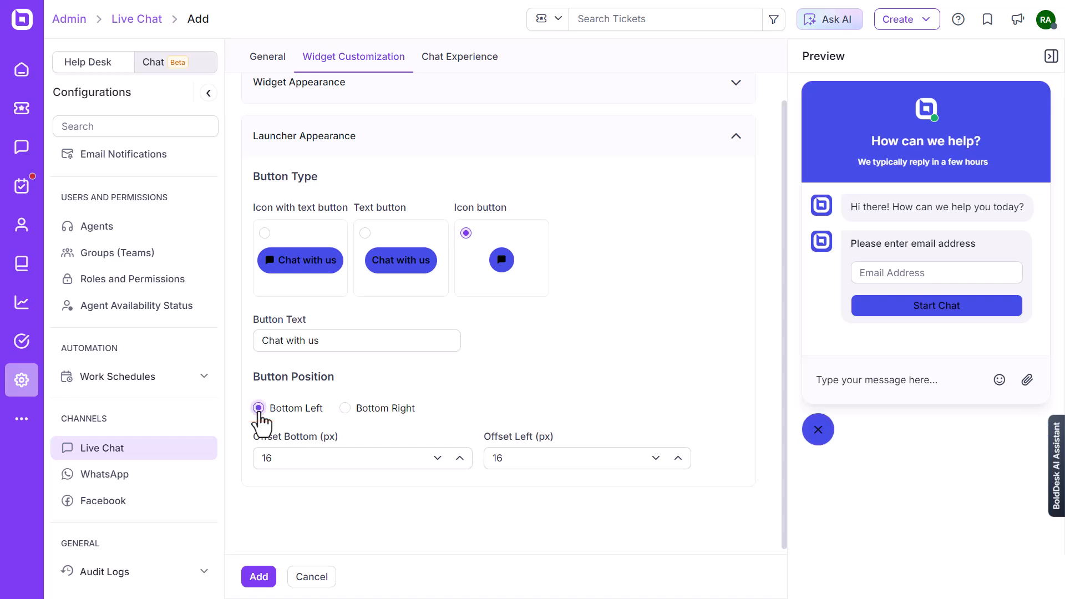
left_click(345, 411)
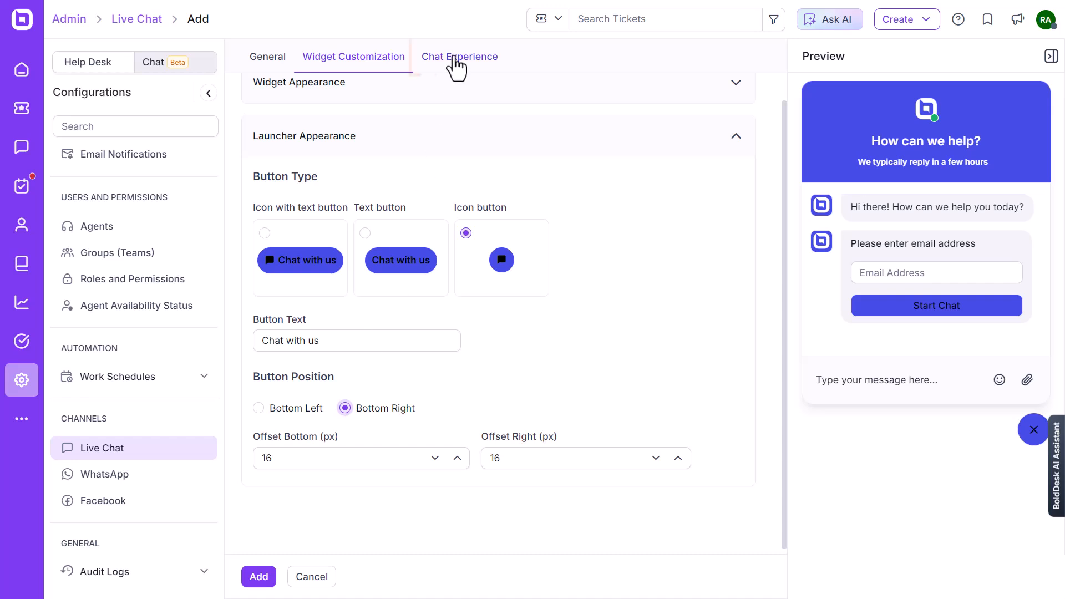
Step: Open the Start Chat Configuration in the chat experience settings and go to the Welcome Message
left_click(454, 58)
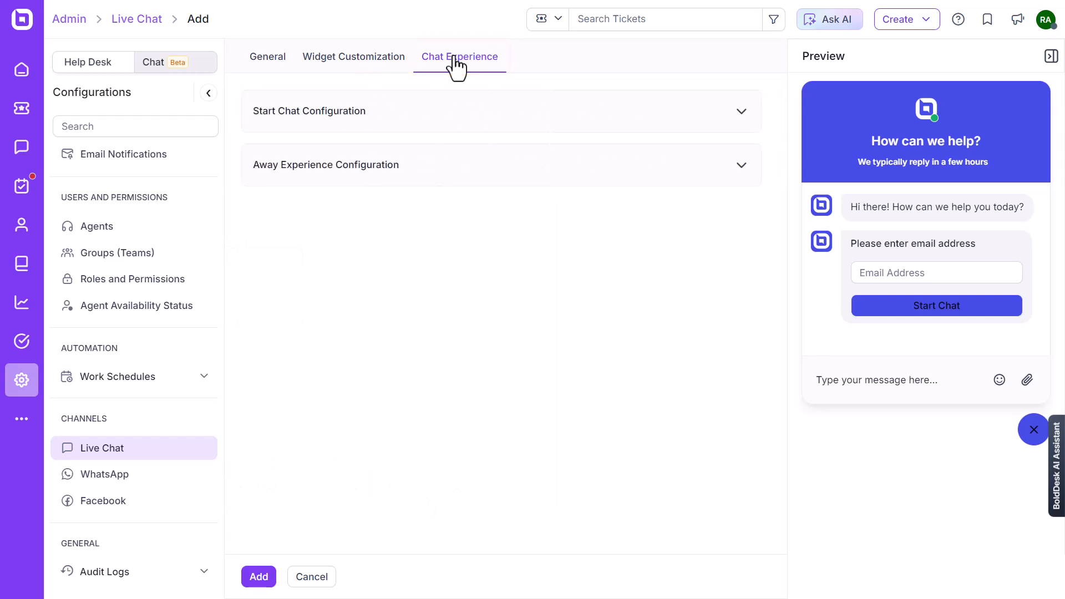
left_click(741, 113)
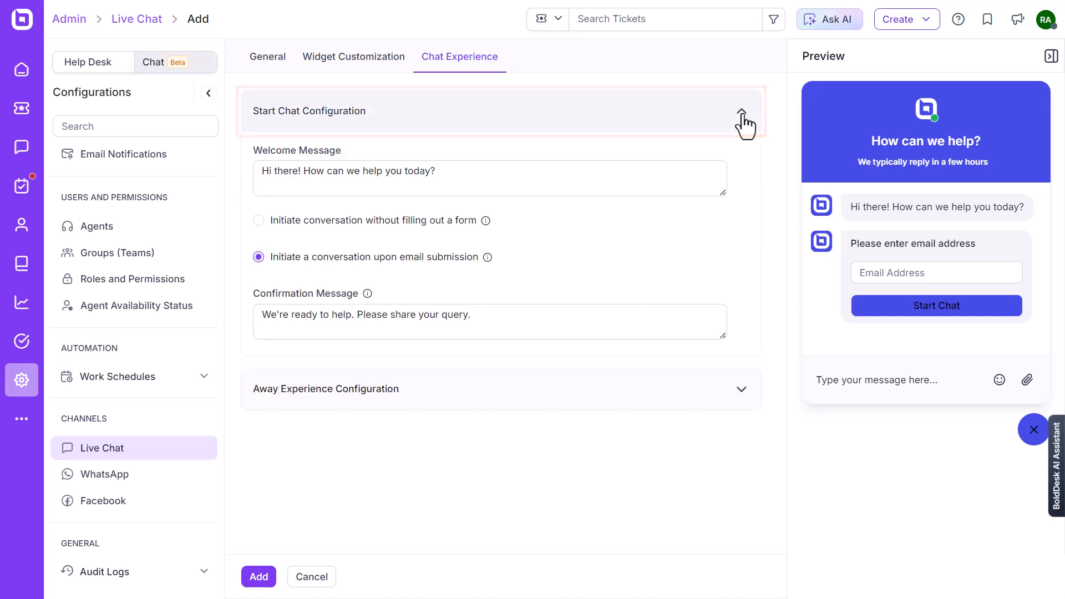
left_click(435, 171)
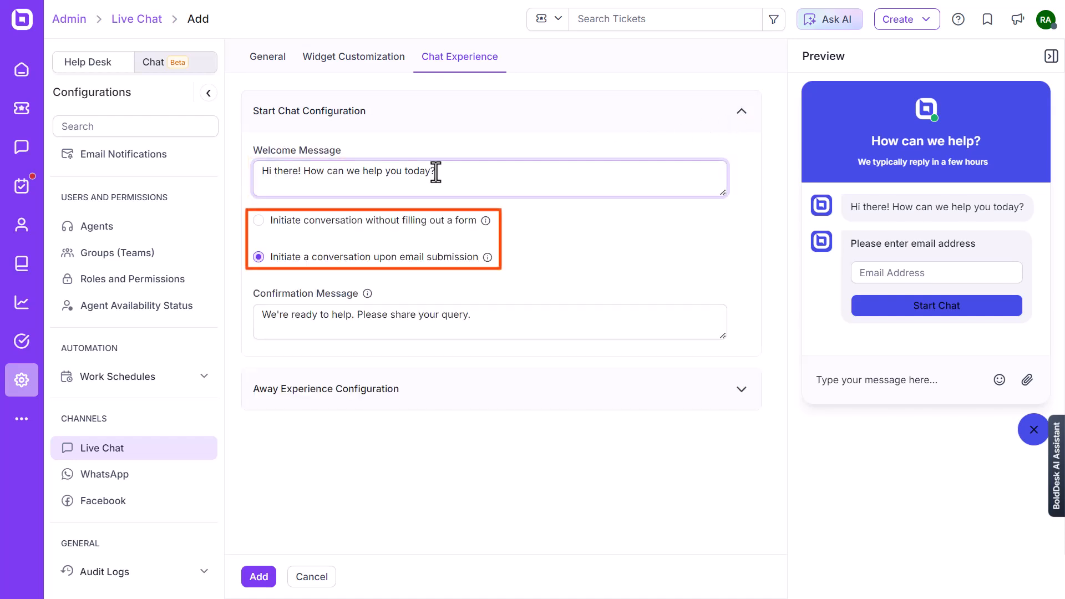
Step: Try initiating conversations without filling out a form, and return to initiating them upon email submission
left_click(258, 220)
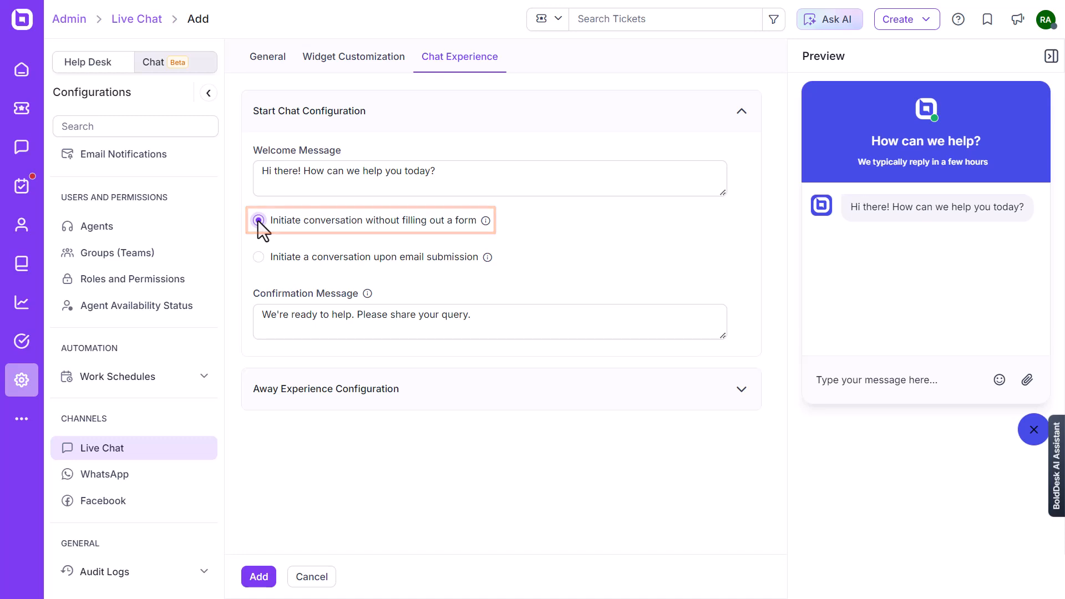
left_click(258, 257)
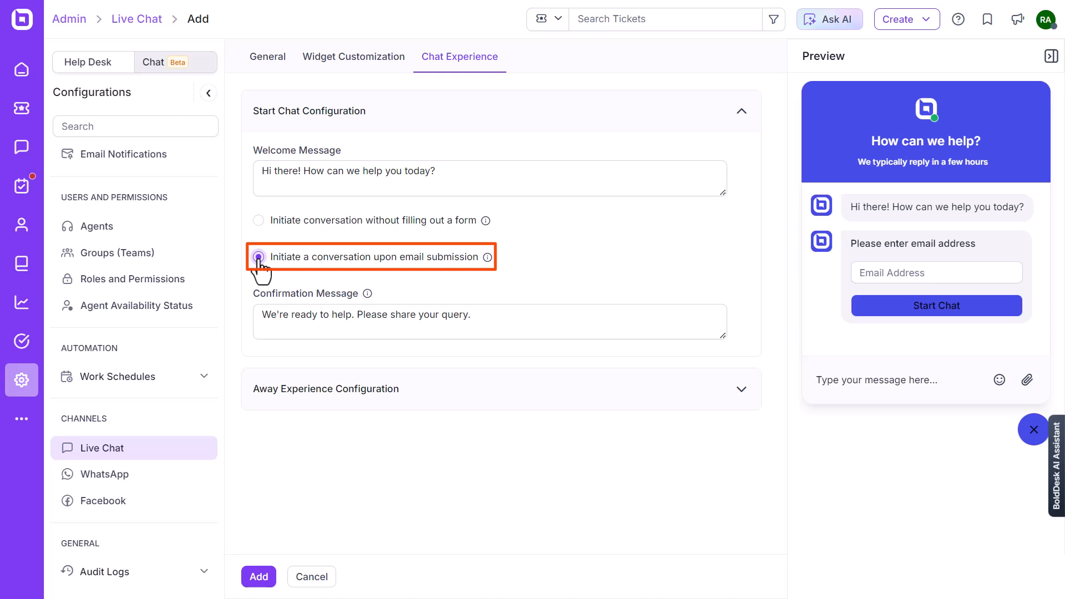
left_click(475, 318)
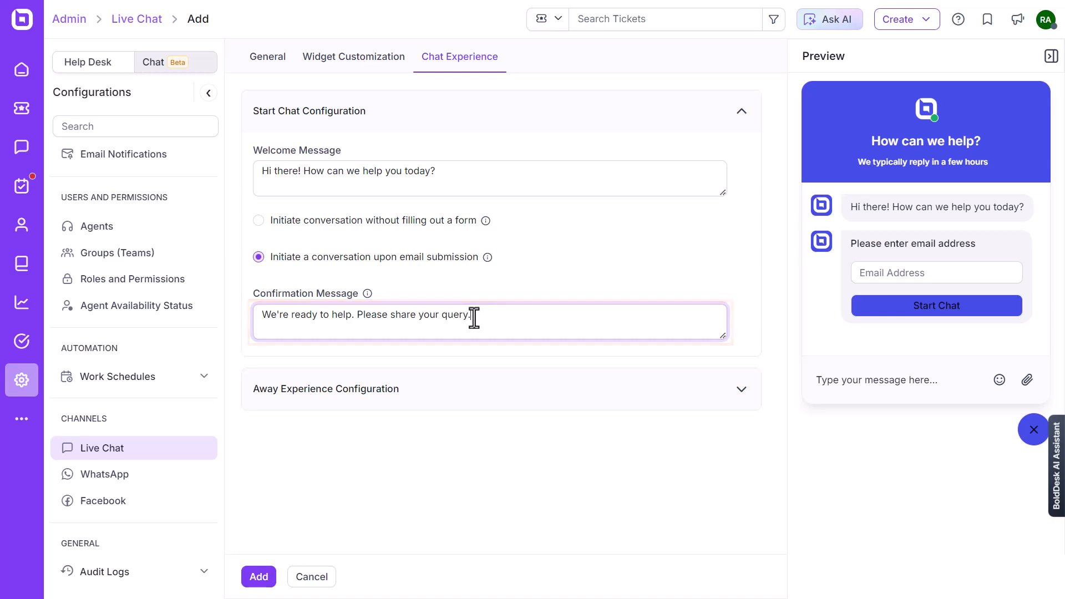
Step: In the Away Experience Configuration, set the business hours to UK Office Business Hours and go through the banner description and away message
left_click(744, 391)
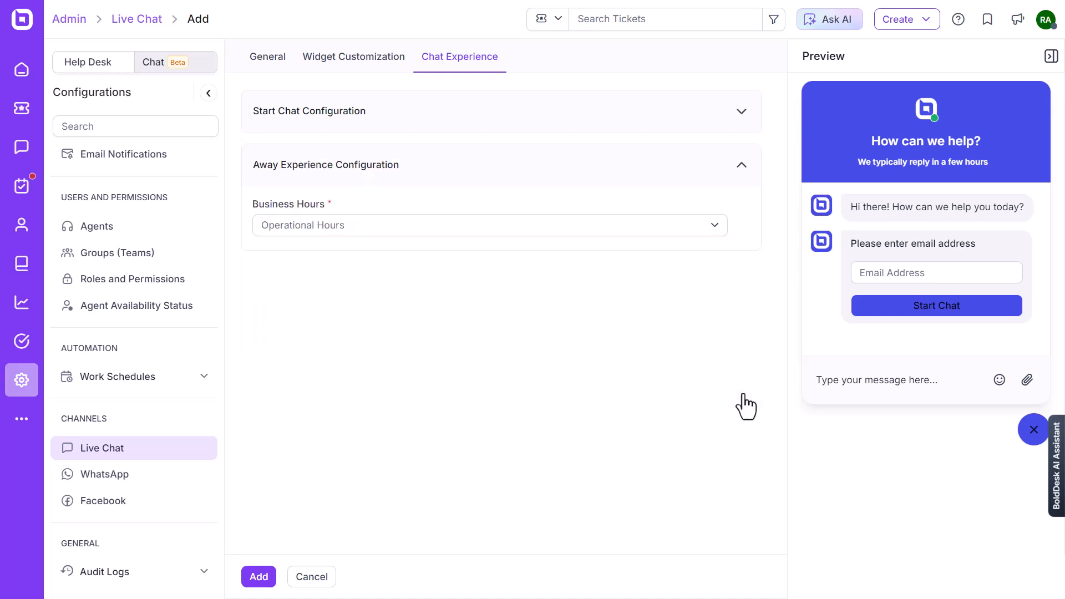
left_click(717, 228)
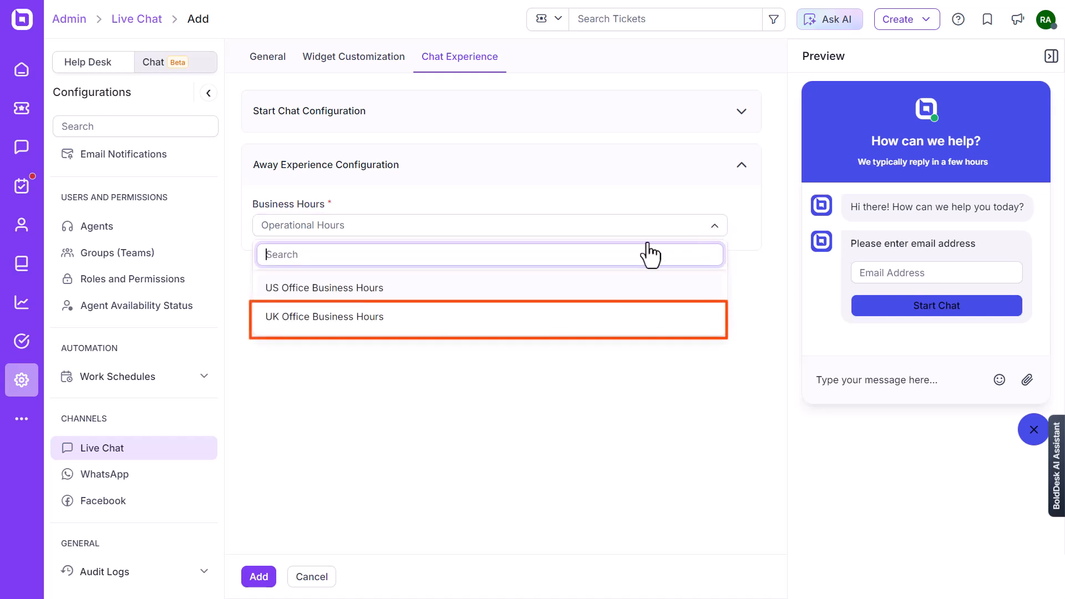
left_click(304, 332)
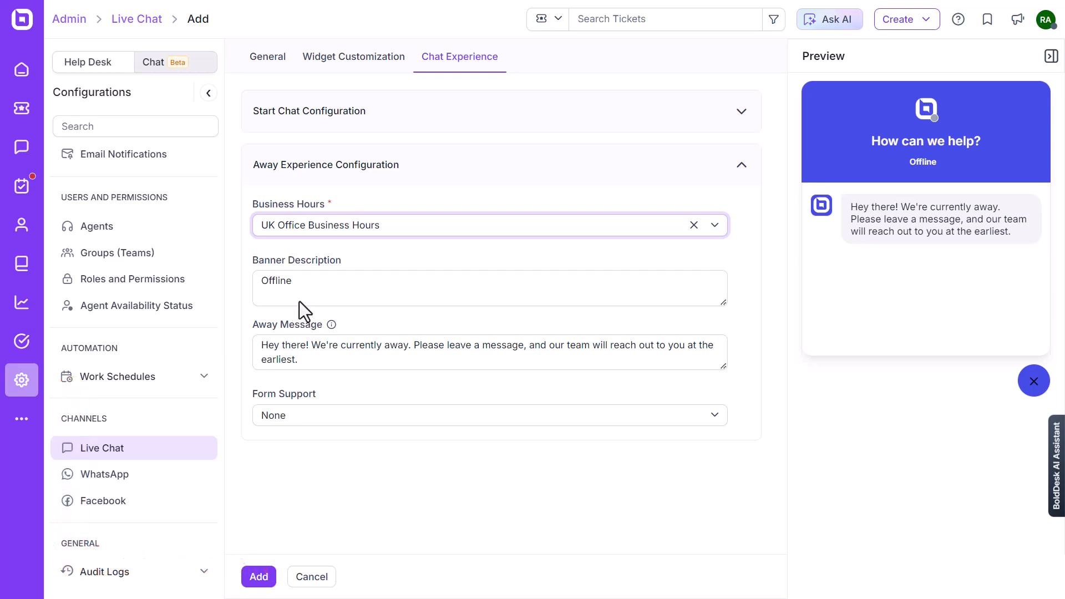
left_click(297, 282)
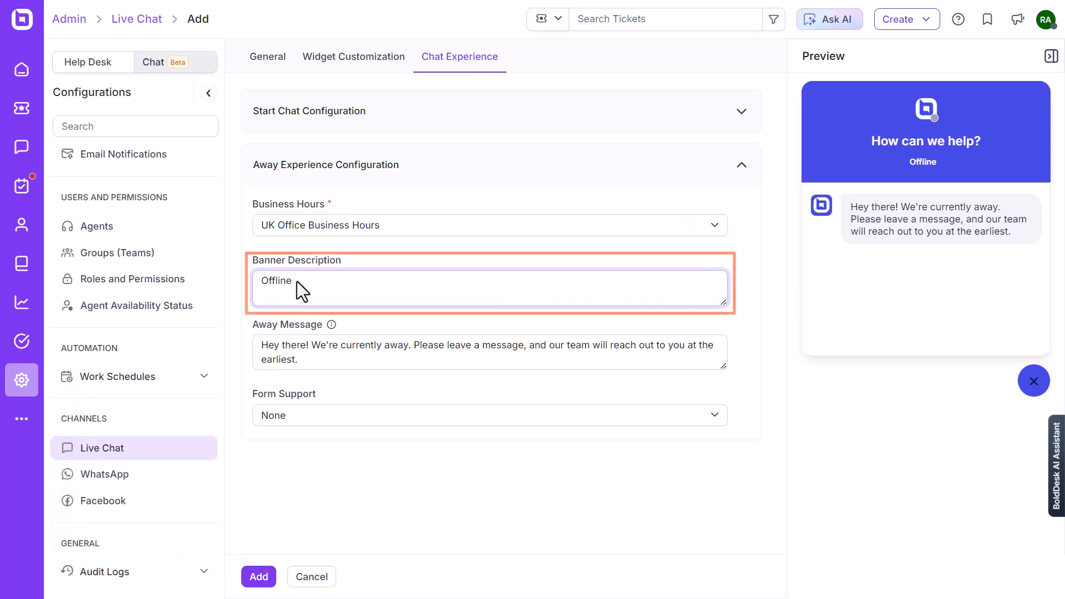
left_click(307, 365)
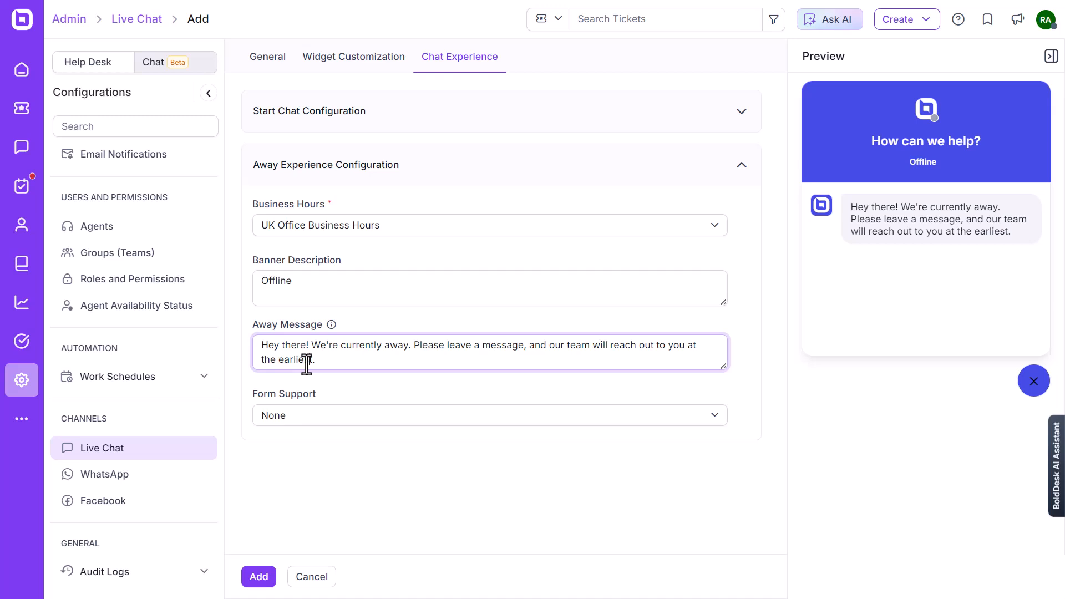
Step: Set the away experience's form support to Form to create tickets, with Multiple file as its file upload option
left_click(316, 423)
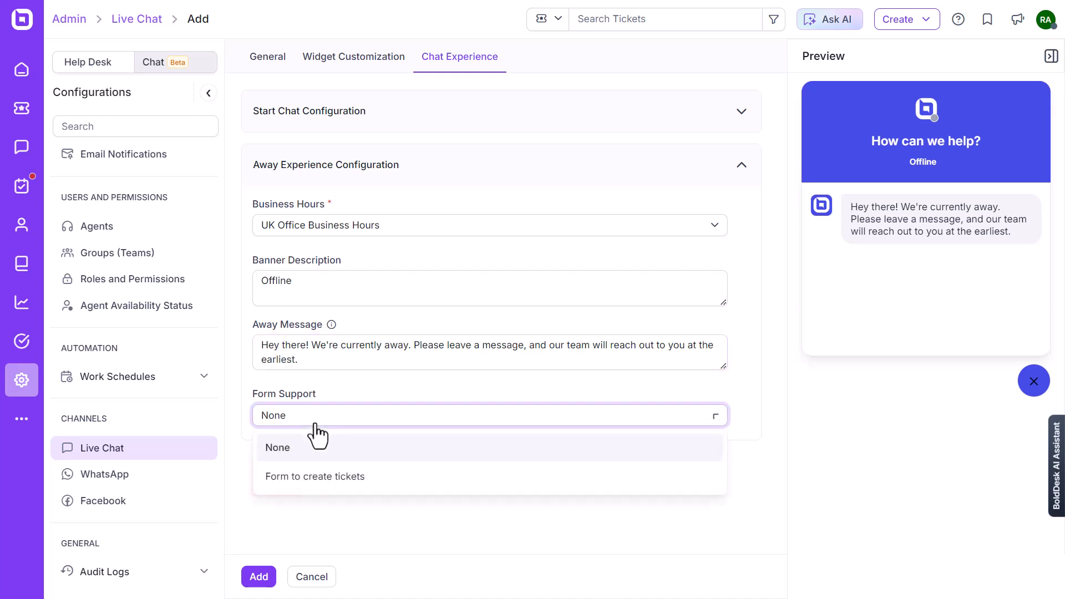
left_click(319, 494)
scroll(321, 494, "down", 3)
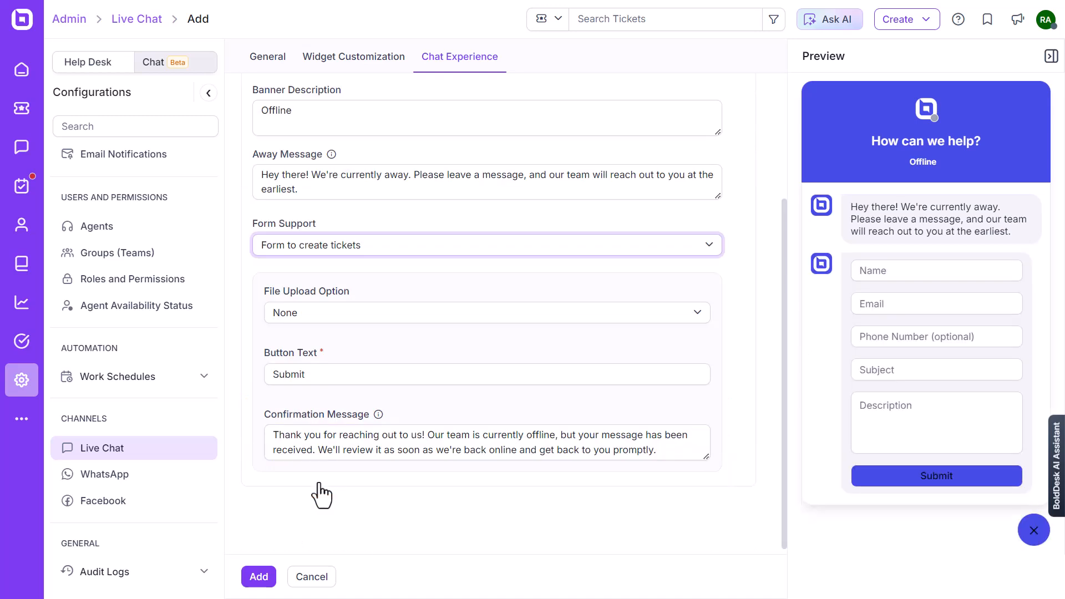
left_click(309, 316)
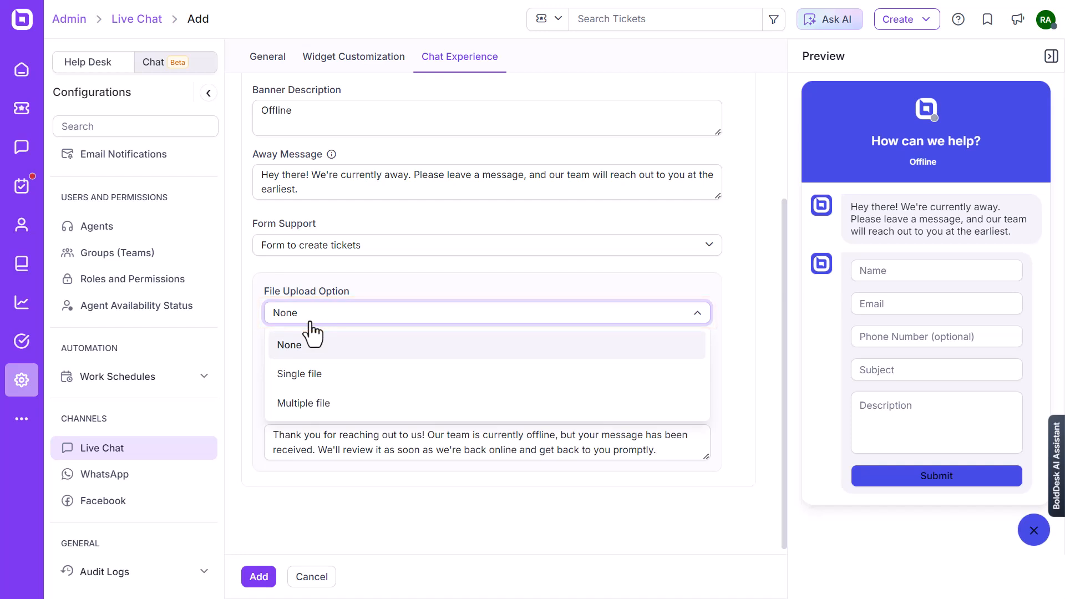
left_click(309, 404)
left_click(308, 372)
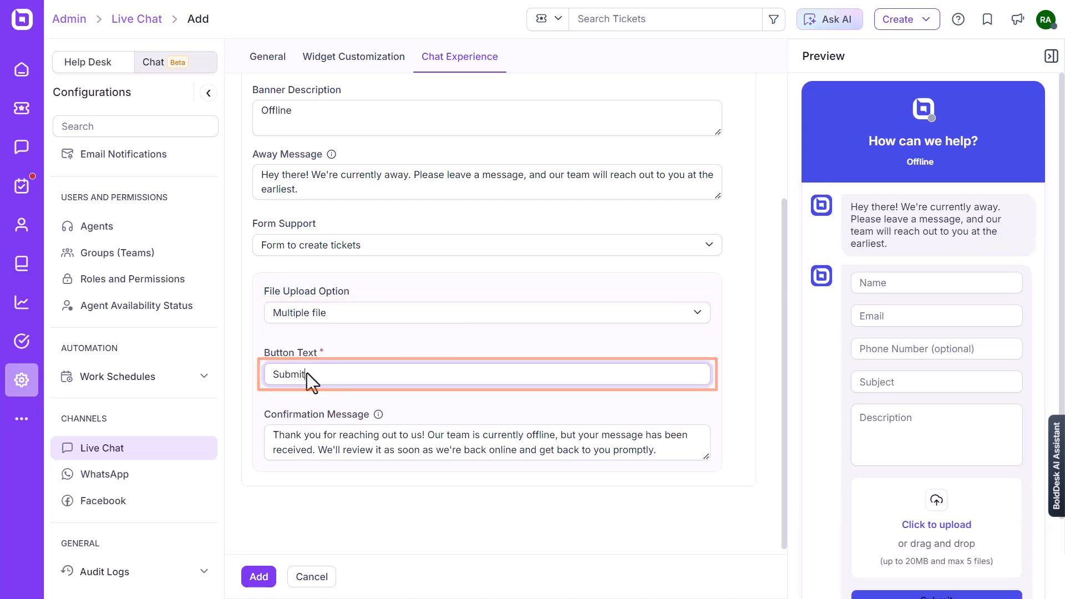
left_click(667, 462)
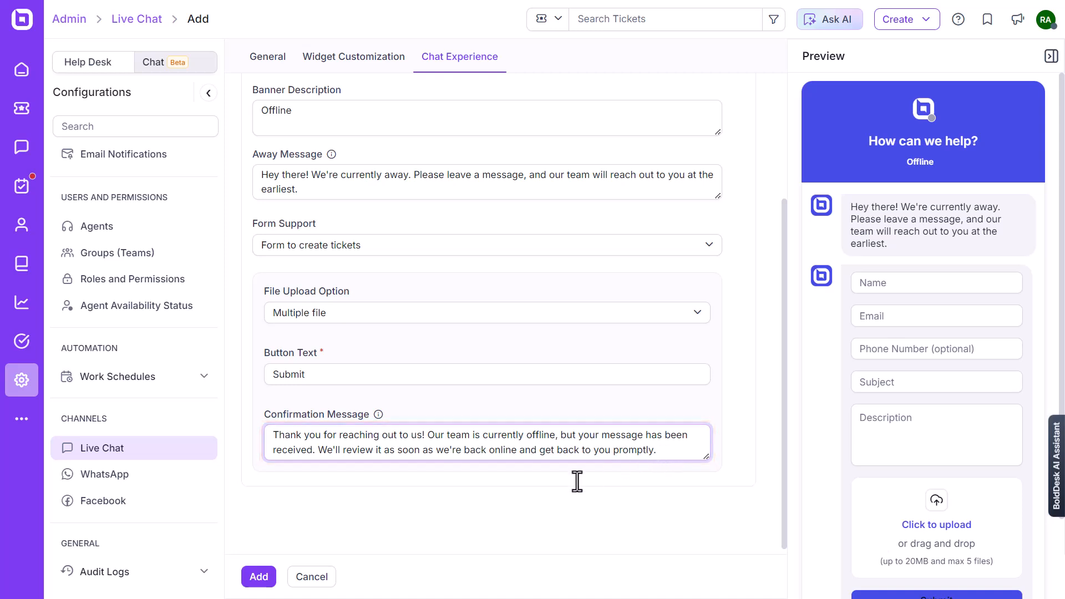
Step: Add the configured widget and copy its embed code
left_click(258, 577)
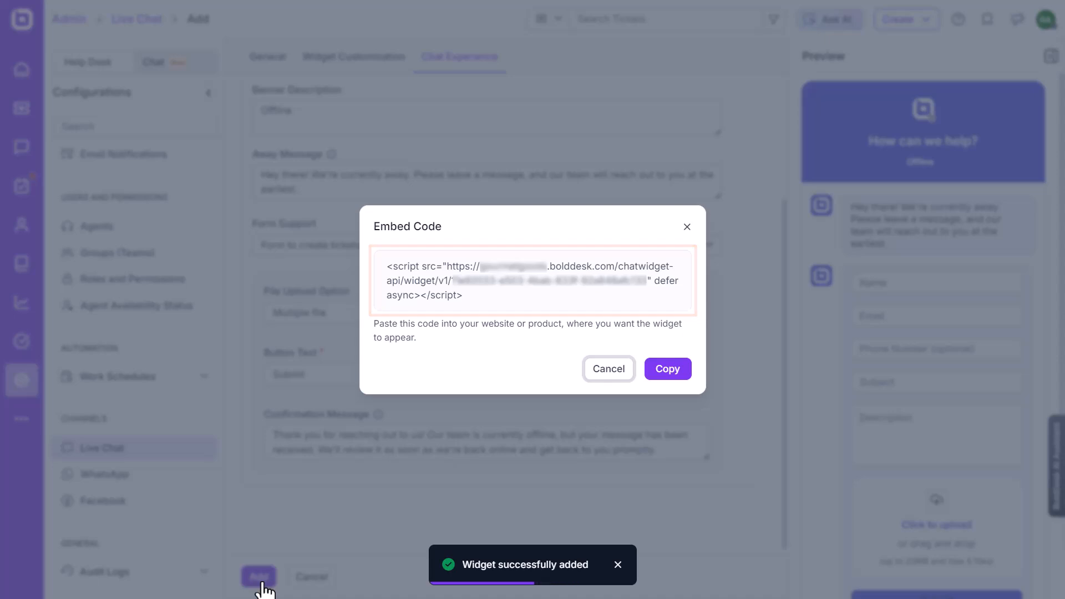
left_click(668, 370)
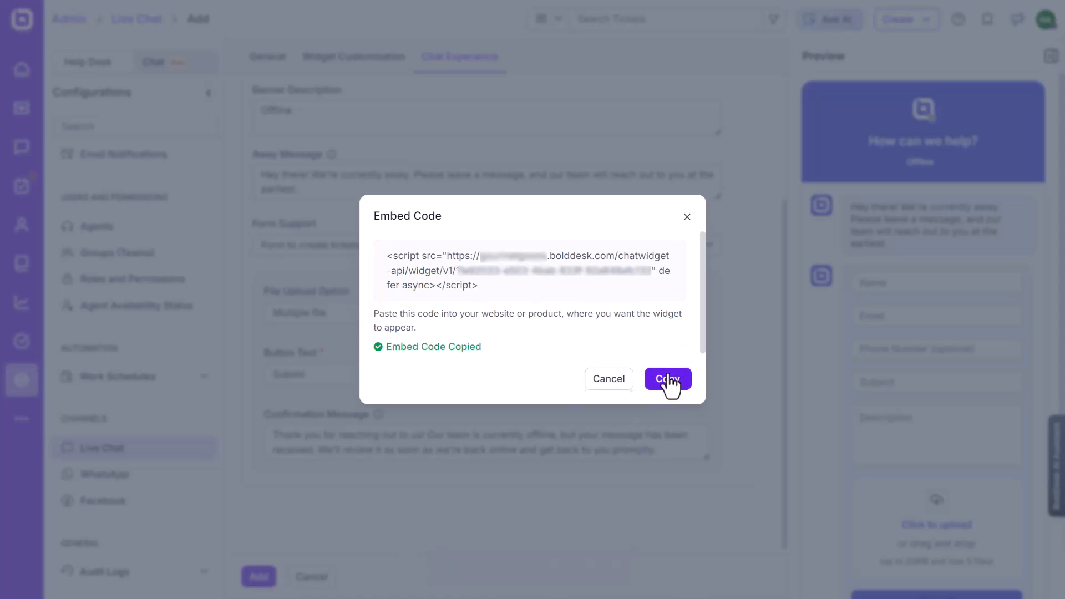
left_click(687, 217)
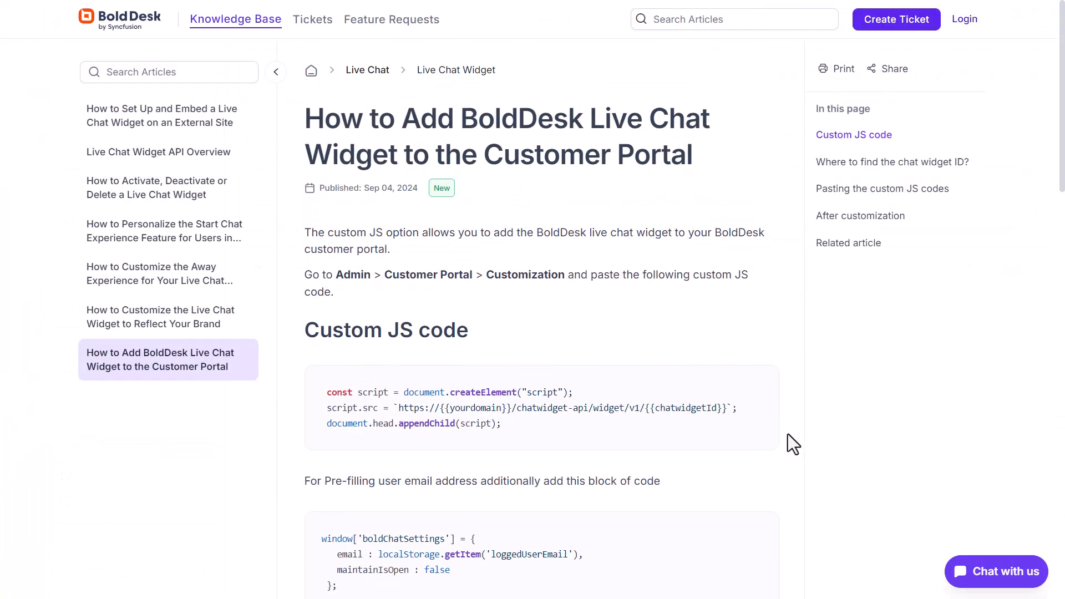
Step: Copy the Custom JS code from the knowledge base article and paste it as custom JS in the AutoPlus customer portal's customization settings
scroll(788, 434, "down", 3)
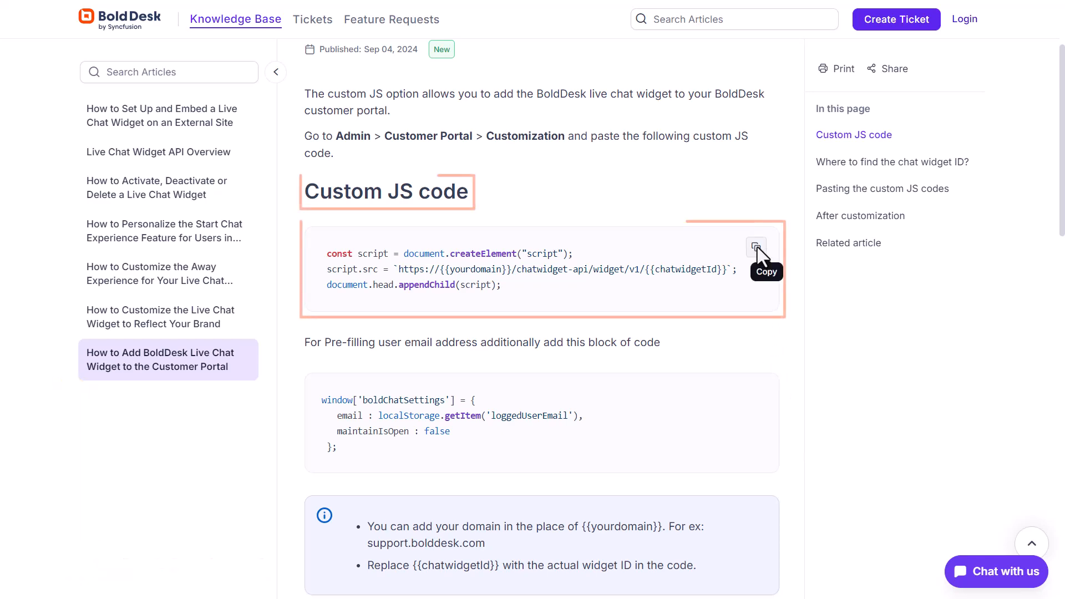
left_click(757, 247)
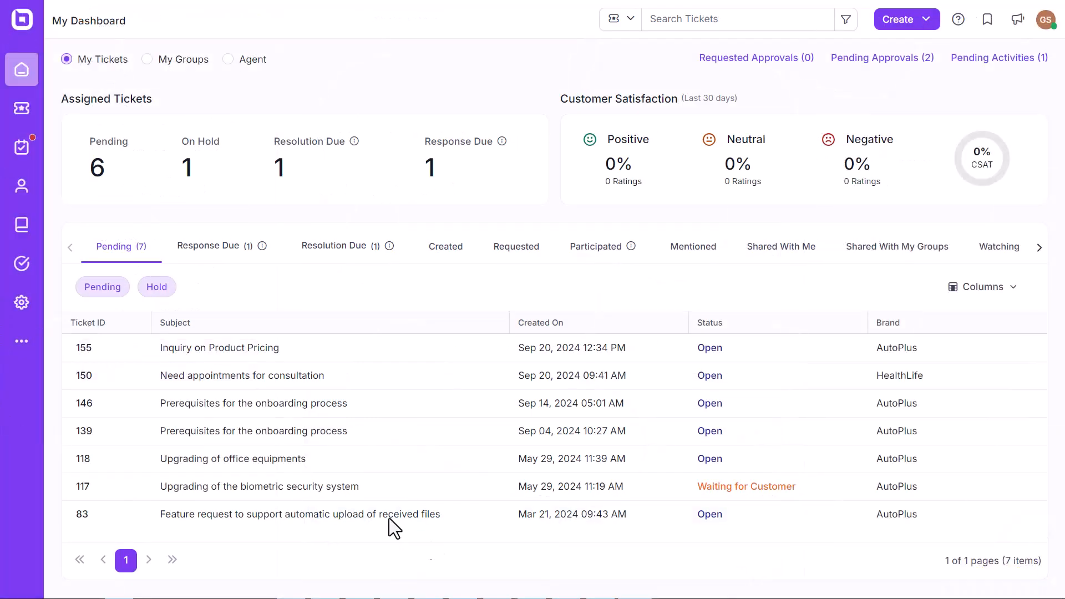
left_click(21, 302)
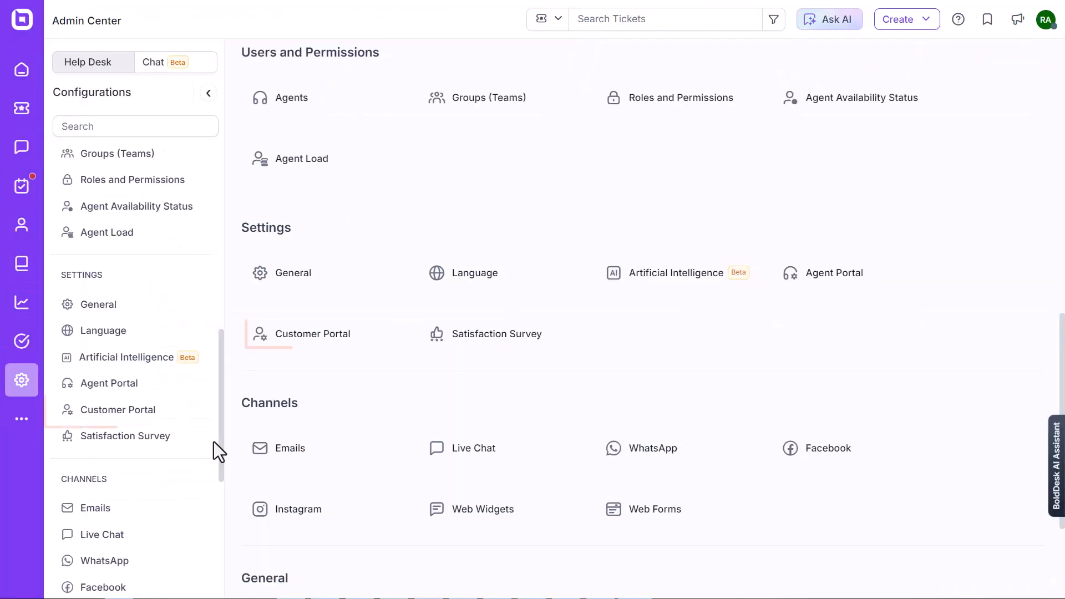
left_click(112, 411)
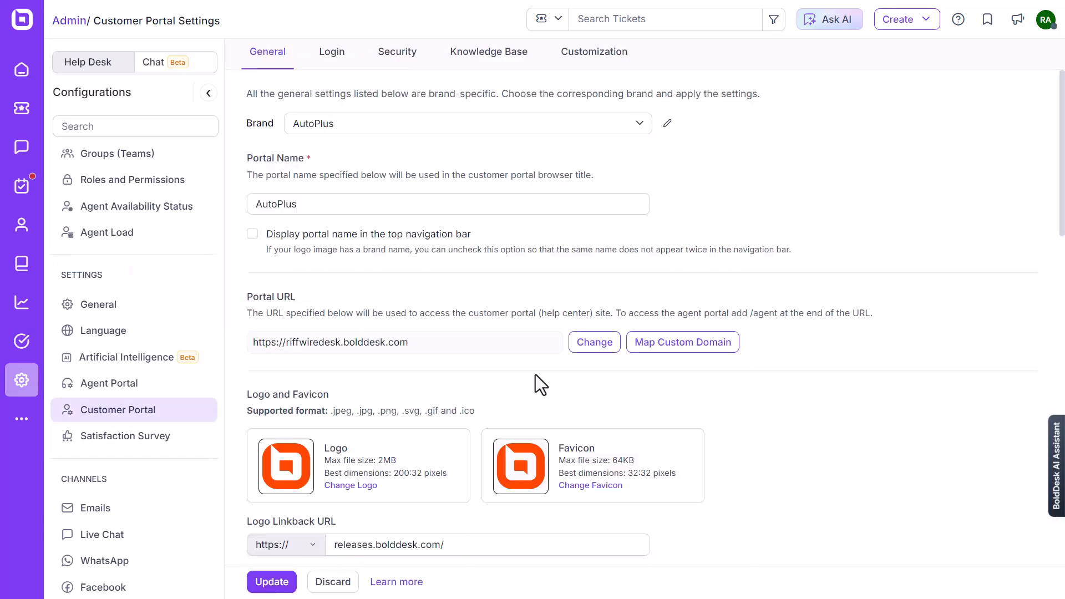
left_click(594, 56)
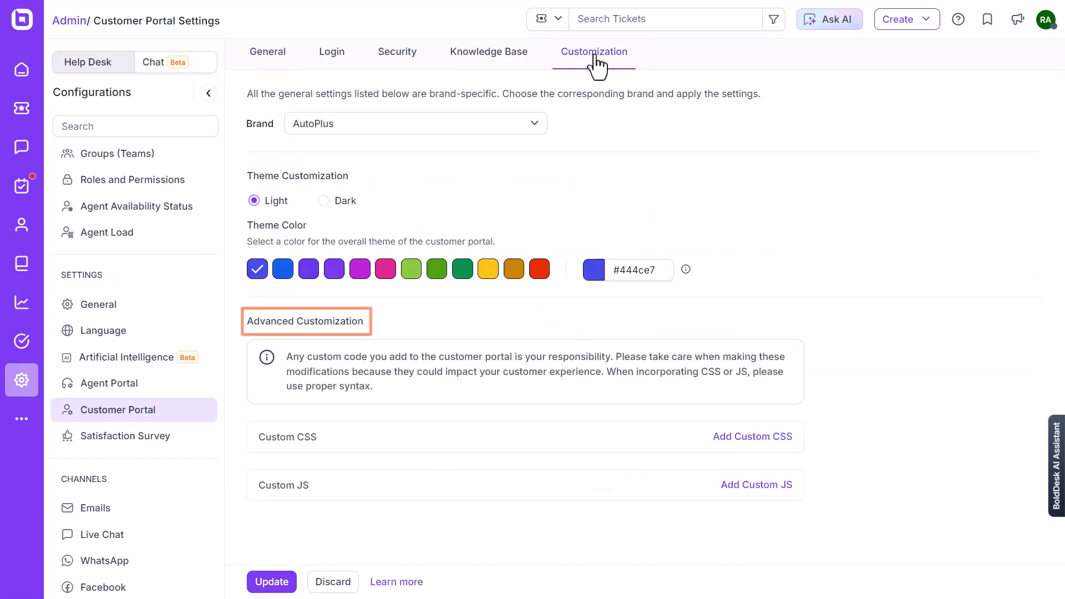
left_click(755, 486)
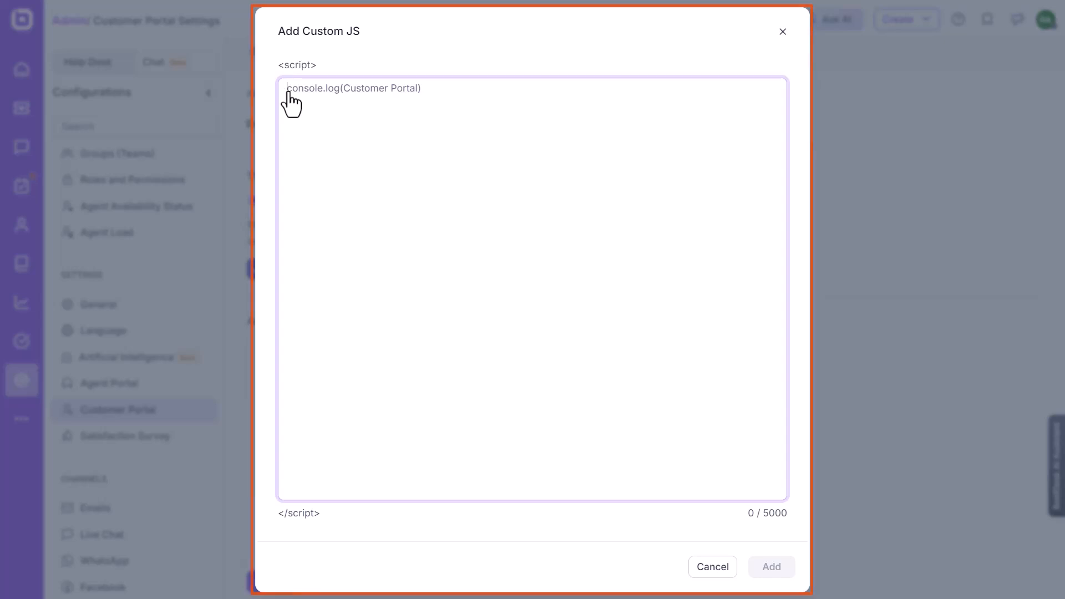
key("ctrl+v")
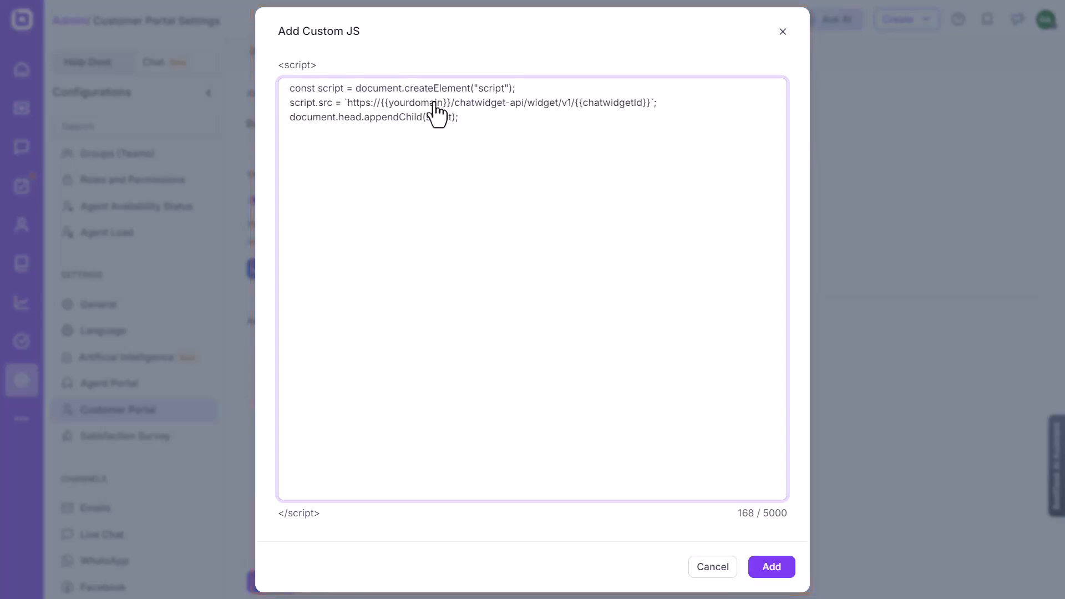
Step: Replace {{yourdomain}} with the BoldDesk domain and {{chatwidgetId}} with the widget ID from the embed code, and add the custom JS
left_click_drag(452, 104, 384, 105)
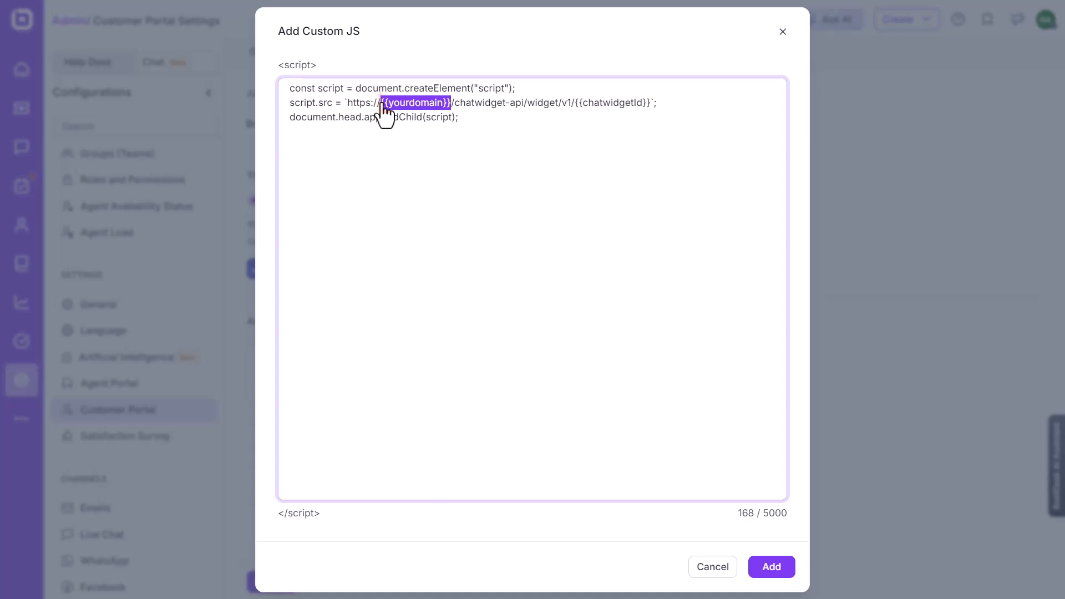
type("ti")
type(".bolddesk.com/chatwidg")
left_click_drag(702, 103, 627, 103)
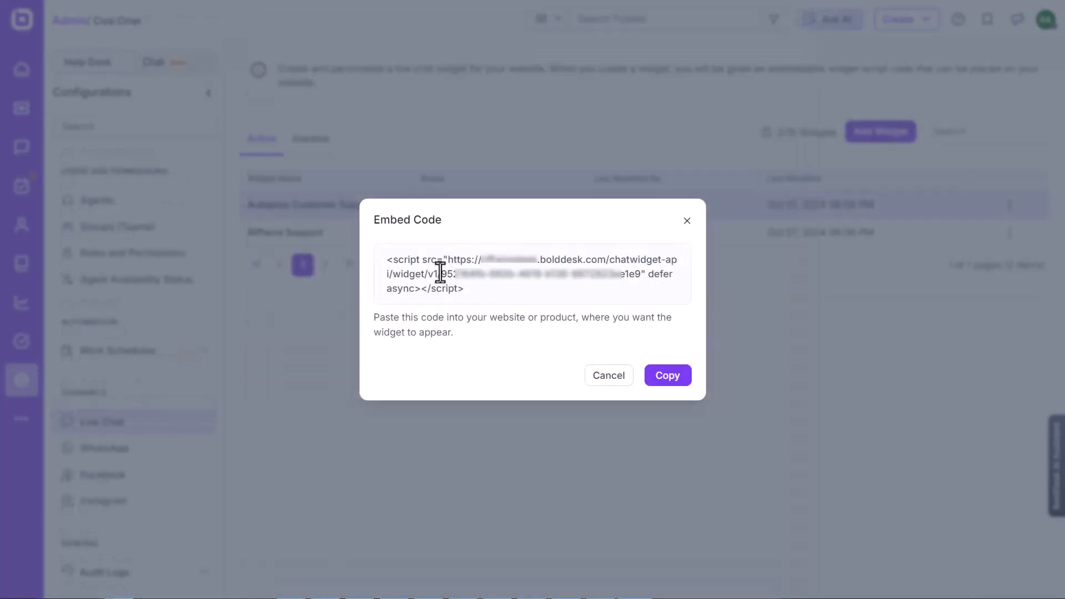
left_click_drag(440, 274, 640, 276)
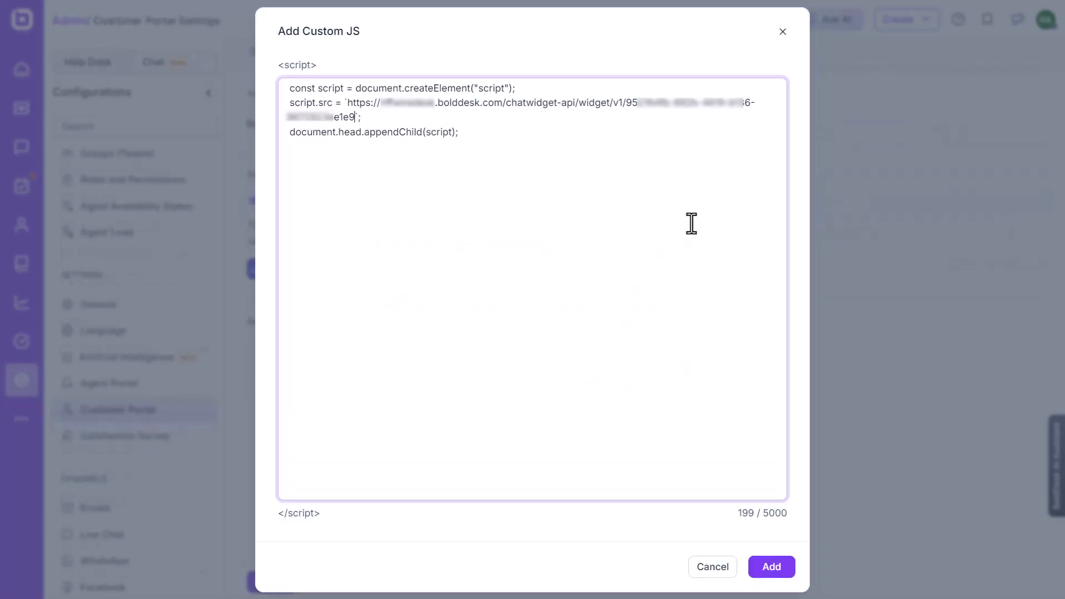
left_click(771, 570)
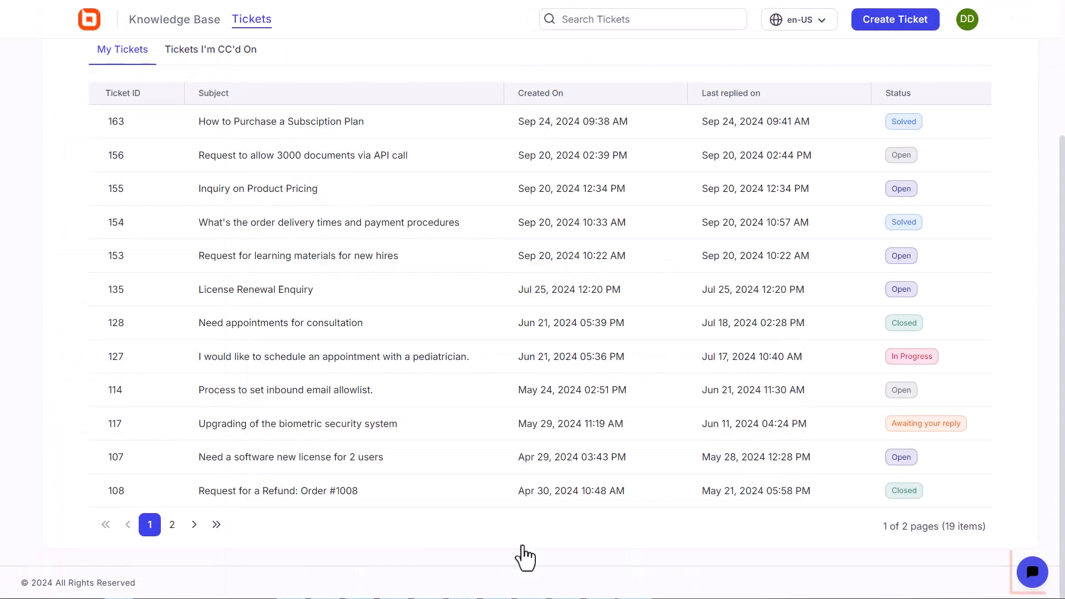
Step: Open the live chat widget on the customer portal's Tickets page
left_click(1031, 573)
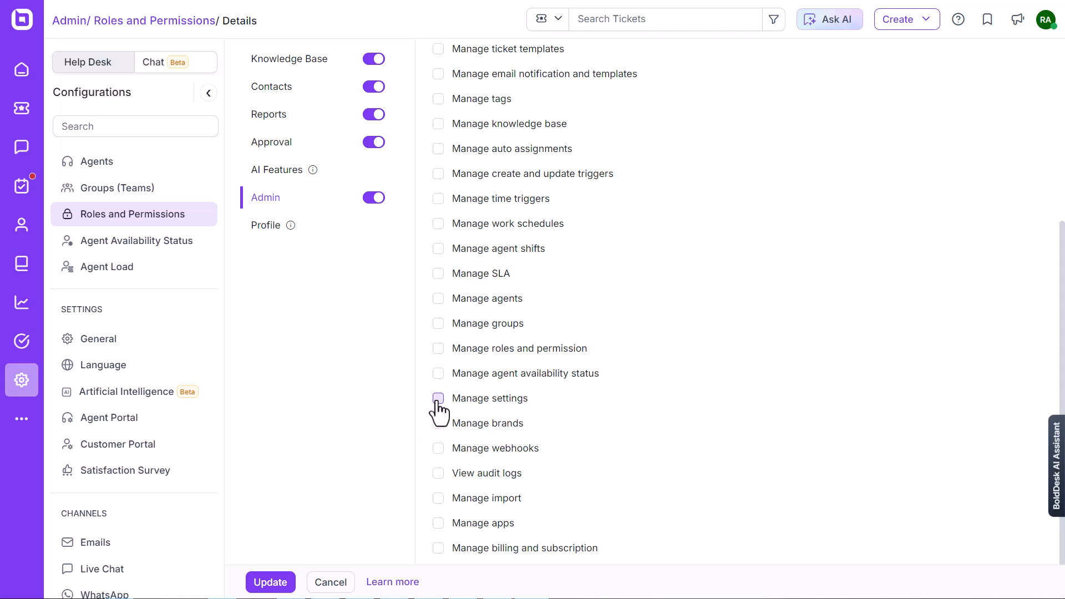
Step: Select the Manage settings permission in the role's Admin permissions
left_click(439, 399)
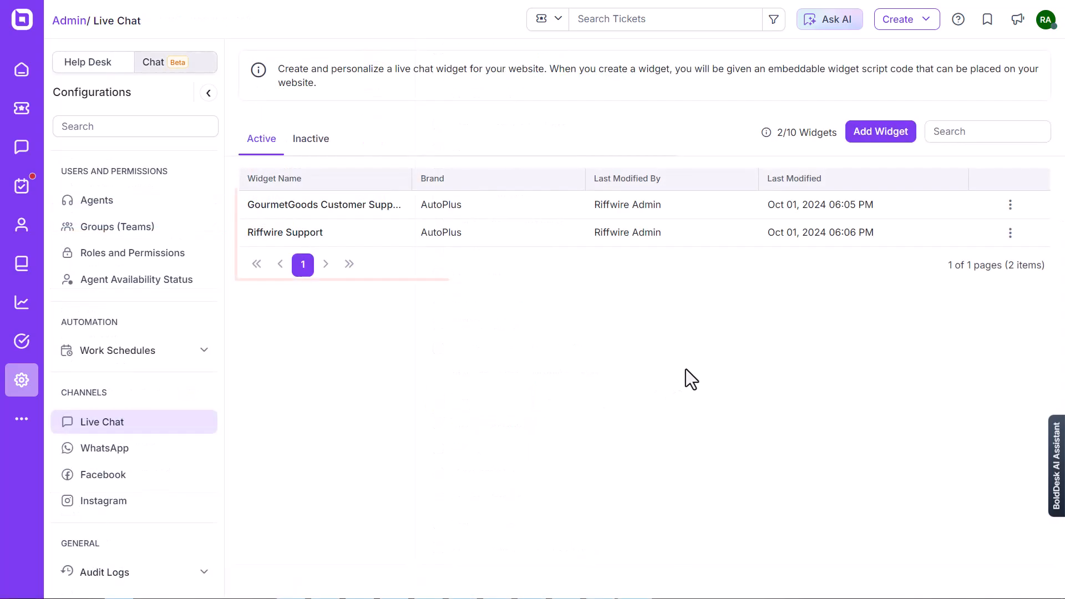
Step: Rename the GourmetGoods Customer Support live chat widget to Autoplus Customer Support and save the update
left_click(1011, 212)
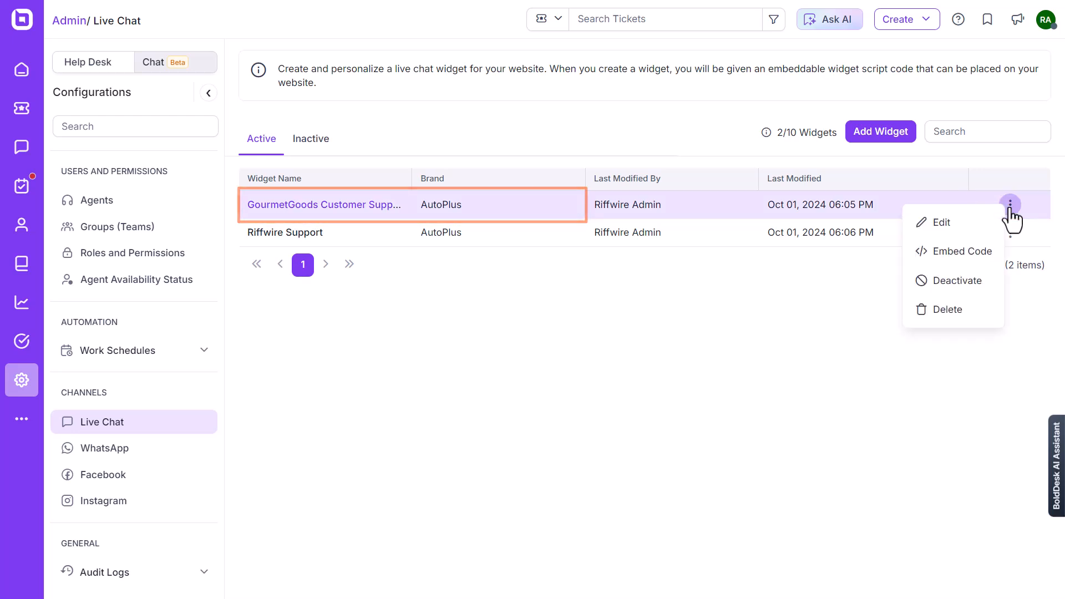
left_click(952, 226)
key("BackSpace")
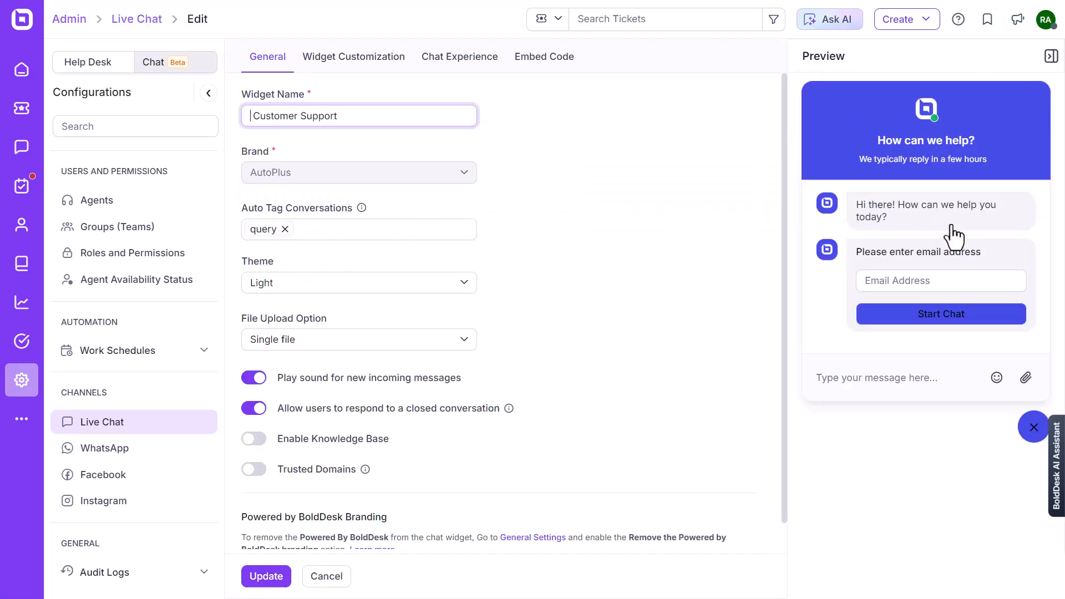
type("Autoplus Customer Support")
left_click(266, 576)
Step: Deactivate the Autoplus Customer Support widget
left_click(1011, 204)
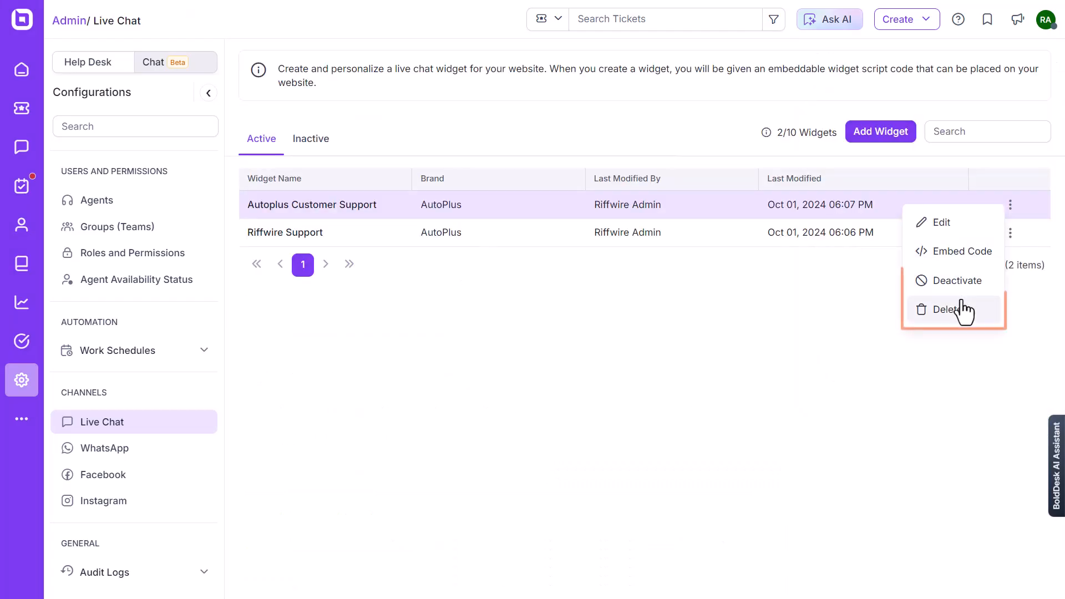
left_click(953, 289)
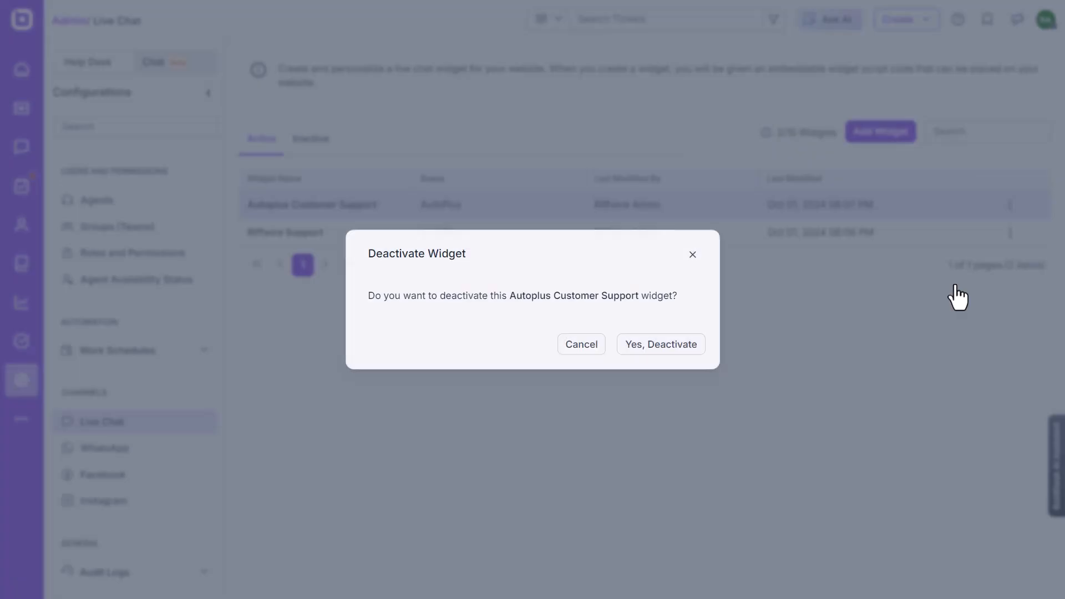
left_click(664, 342)
Step: Reactivate the Autoplus Customer Support widget from the inactive widgets and return to the active widgets
left_click(311, 139)
left_click(1011, 205)
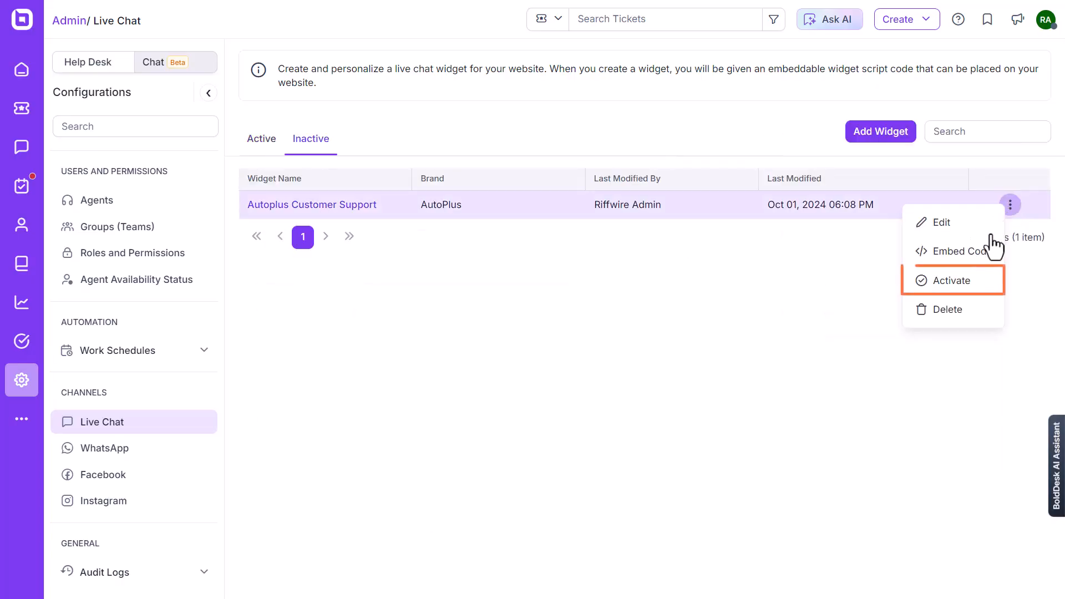
left_click(960, 282)
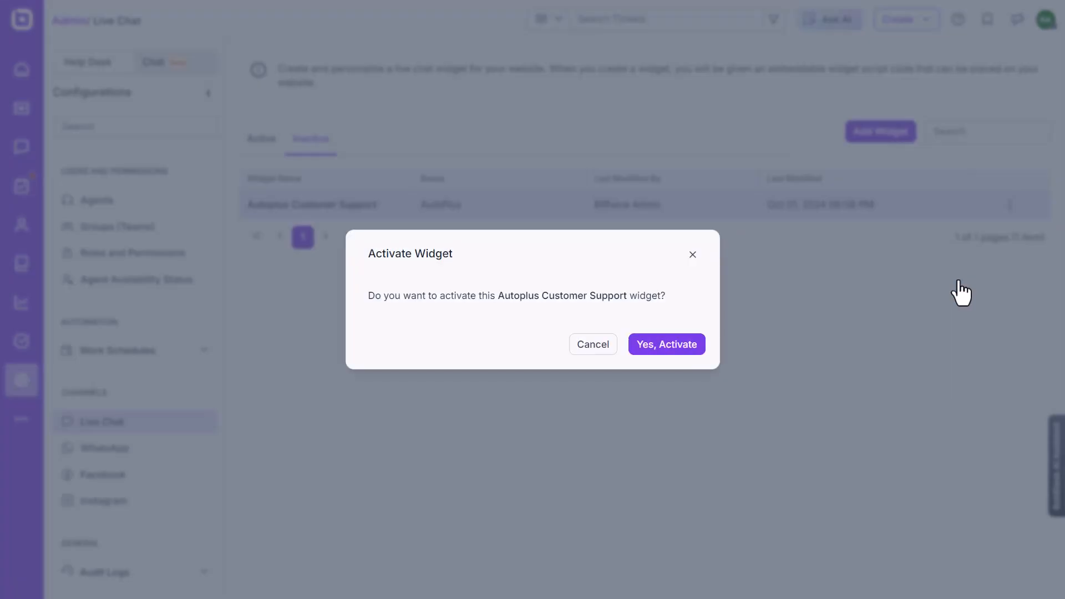
left_click(662, 350)
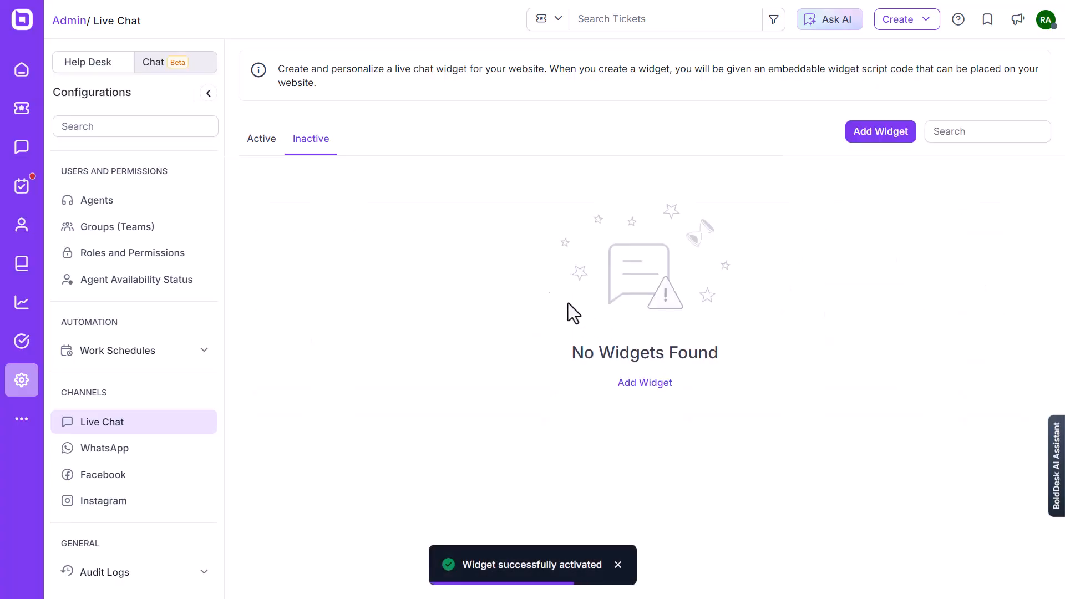
left_click(258, 146)
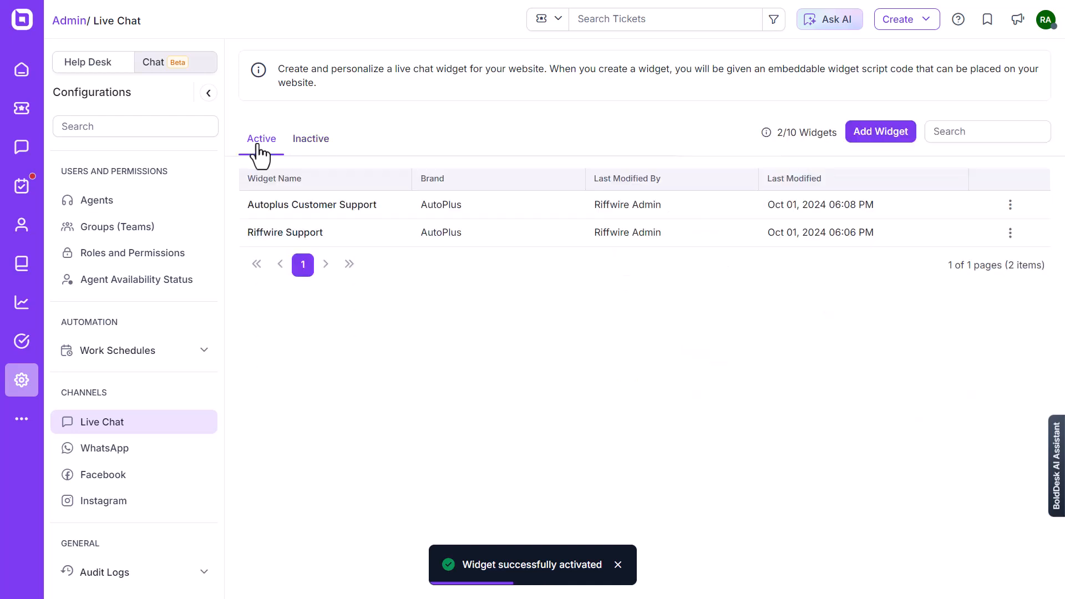